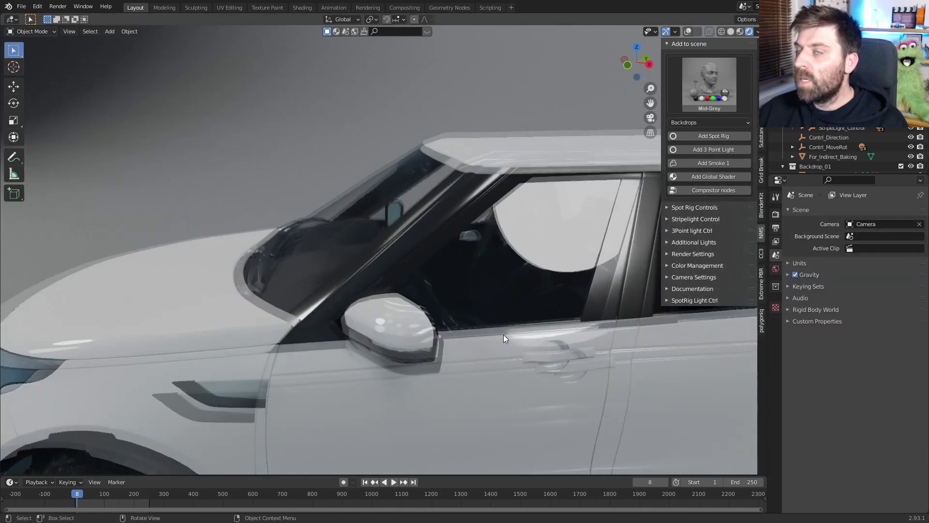
Step: Apply the Candelight lighting preset to the scene with the white car
scroll(504, 335, "down", 6)
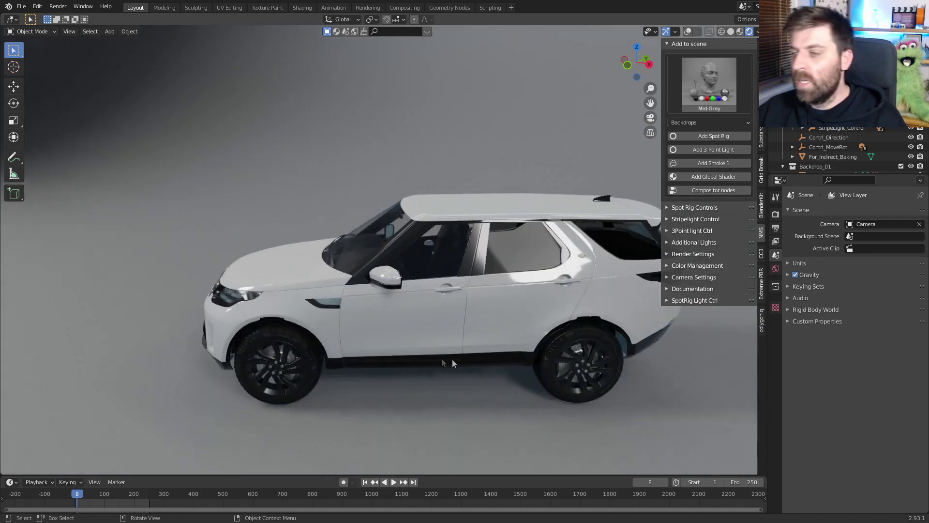
middle_click_drag(452, 359, 492, 362)
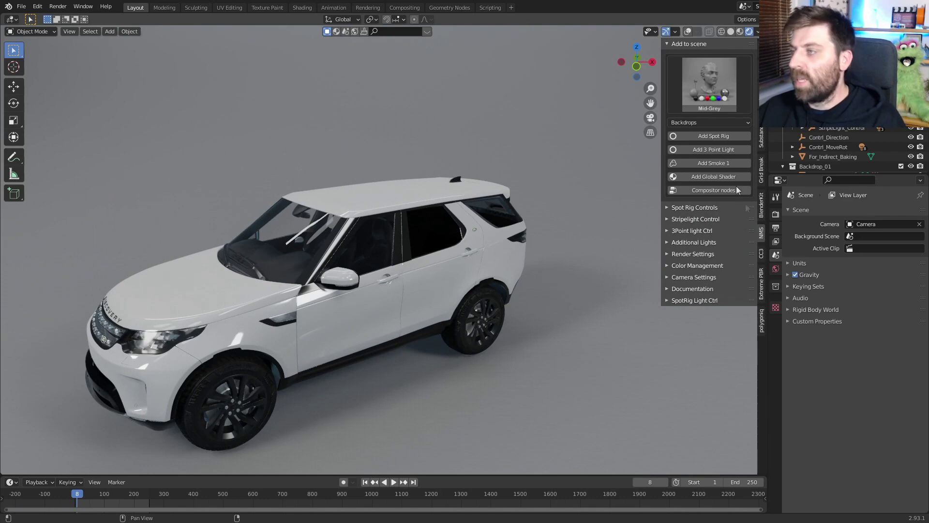
left_click(708, 100)
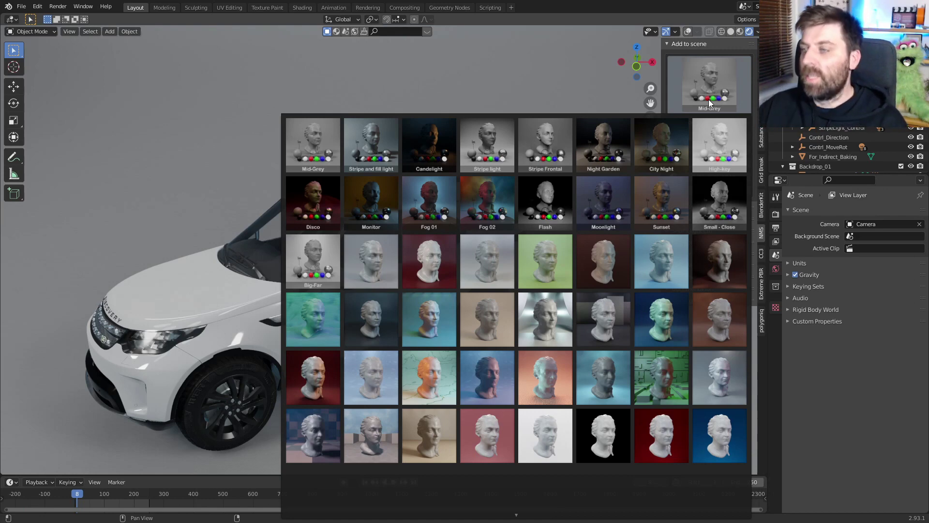
left_click(446, 160)
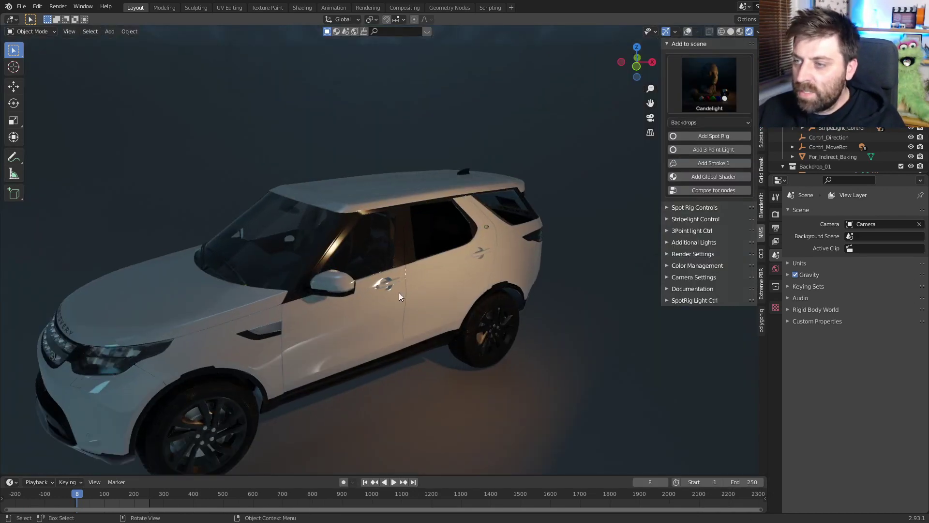
Step: Hide the car, show the woman in its place, and view her from closer up under the Candelight lighting
middle_click_drag(399, 292, 437, 295)
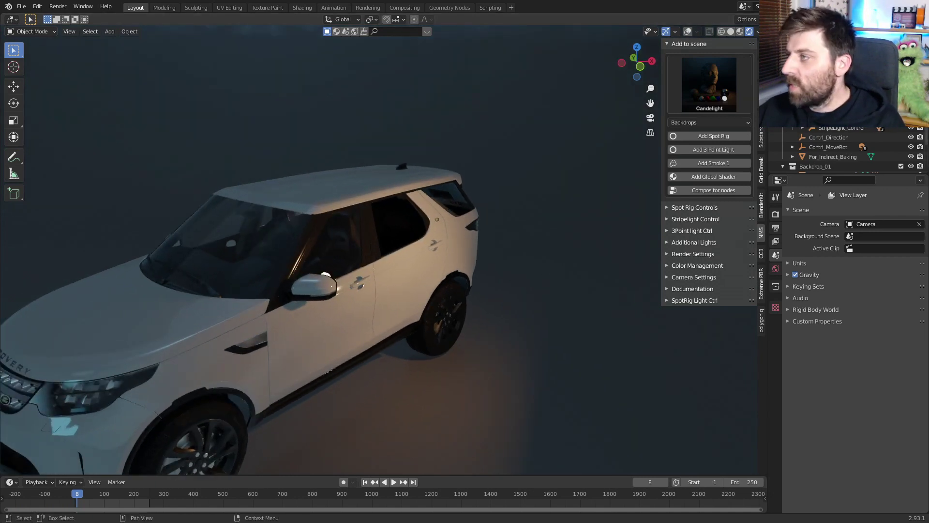
left_click(901, 70)
left_click(901, 60)
scroll(373, 312, "up", 4)
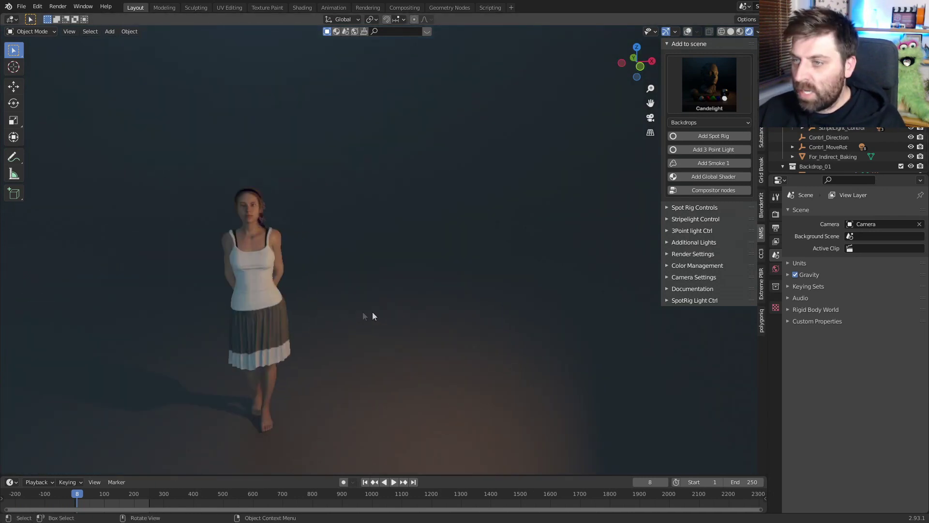
middle_click_drag(337, 321, 409, 327, "shift")
scroll(417, 357, "up", 2)
middle_click_drag(438, 364, 494, 378, "shift")
scroll(380, 341, "up", 1)
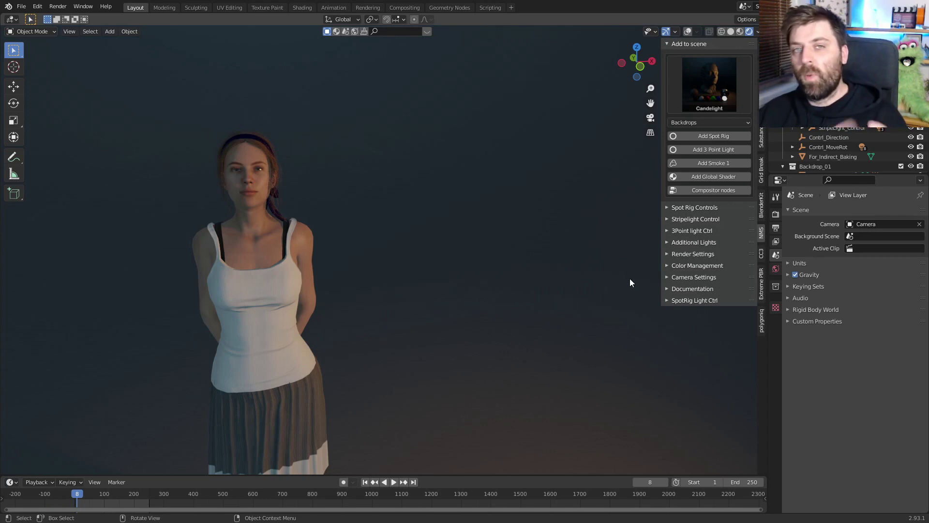
Step: Try the unlabelled preset with silvery reflective walls and bright overhead lights on the woman
left_click(709, 84)
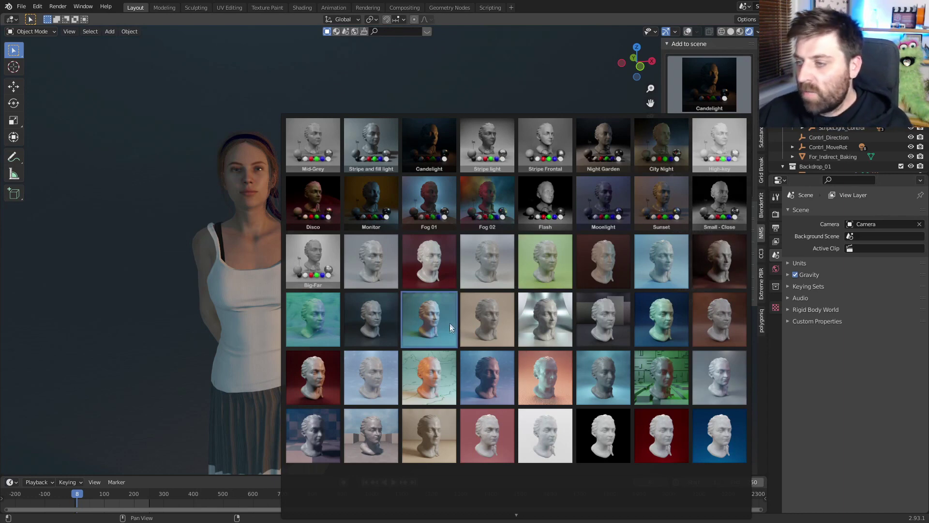
left_click(542, 330)
middle_click_drag(442, 284, 505, 231)
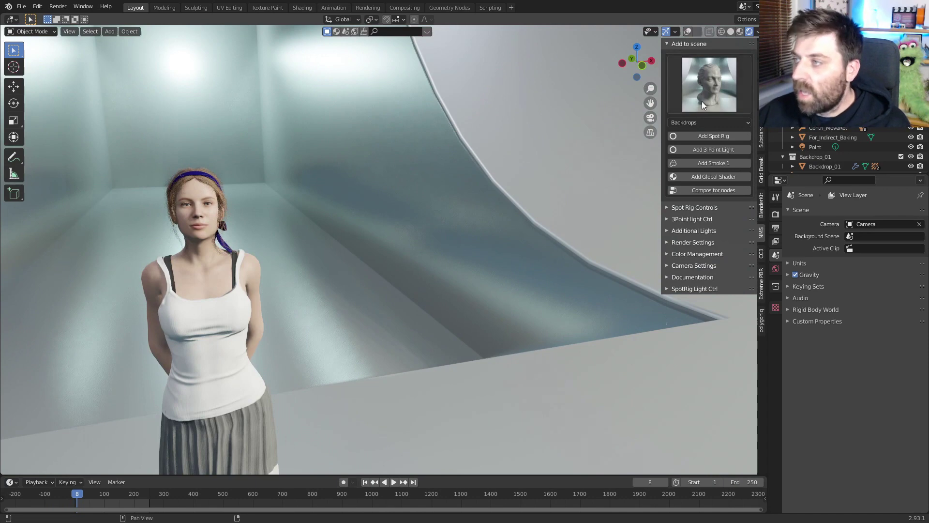
Step: Try the unlabelled preset with the plain dark brown backdrop and frame the woman against it
left_click(709, 83)
left_click(706, 262)
middle_click_drag(508, 279, 468, 255)
middle_click_drag(468, 338, 472, 333)
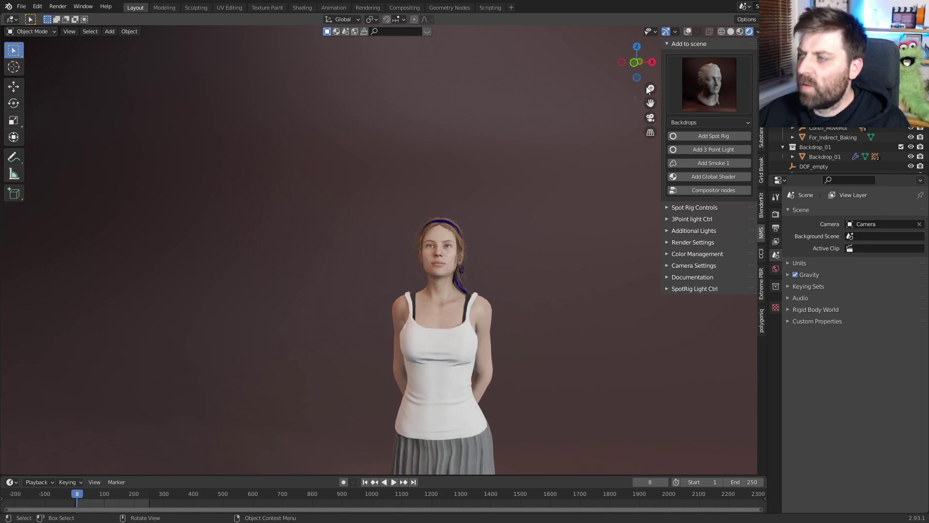
Step: Apply the Fog 02 lighting preset and look around the woman and the lights in the fog
left_click(702, 91)
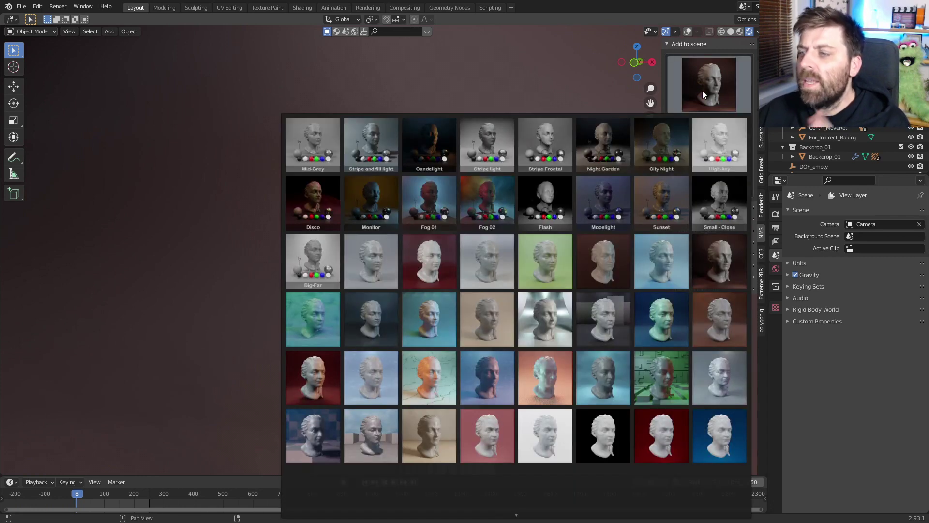
left_click(495, 207)
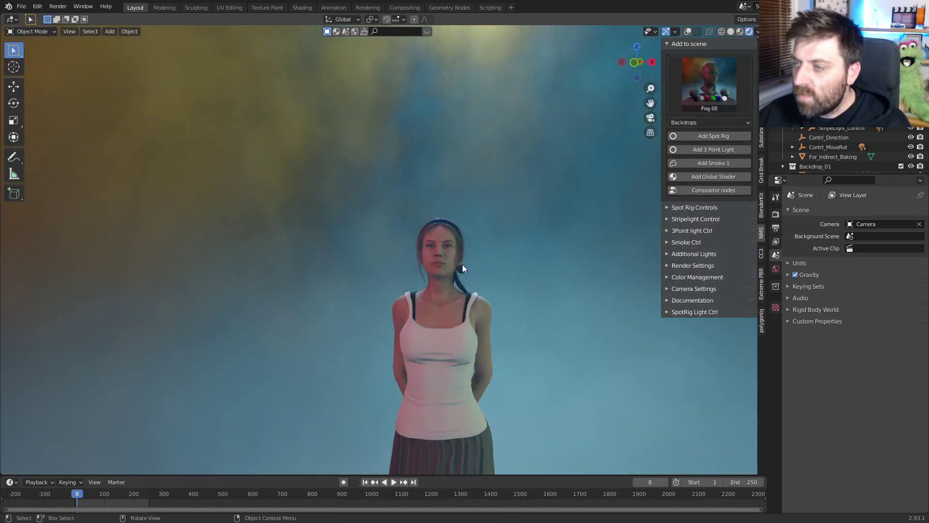
middle_click_drag(458, 277, 460, 278)
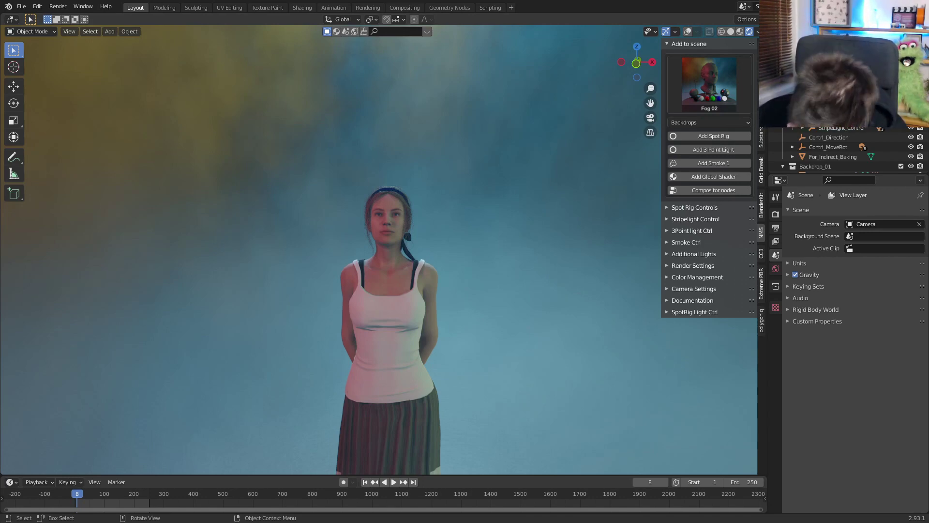
middle_click_drag(527, 334, 394, 269)
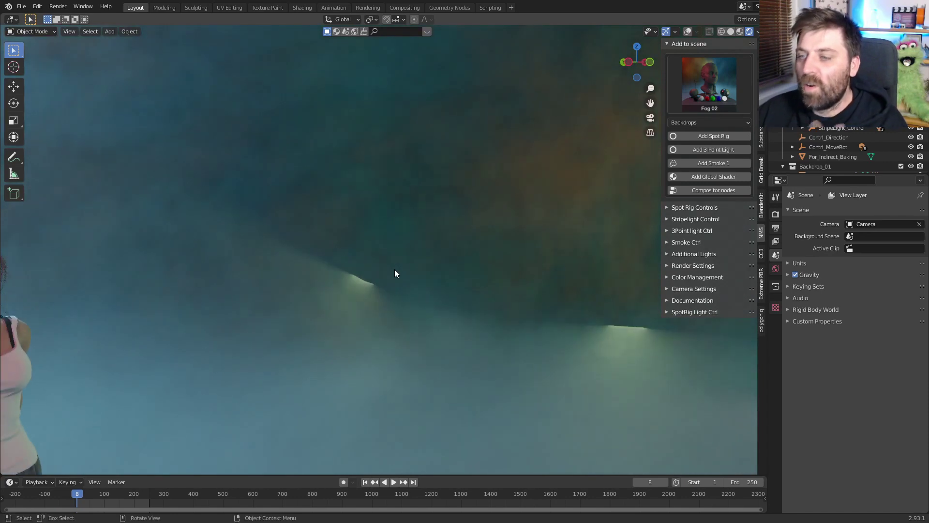
middle_click_drag(398, 267, 271, 264)
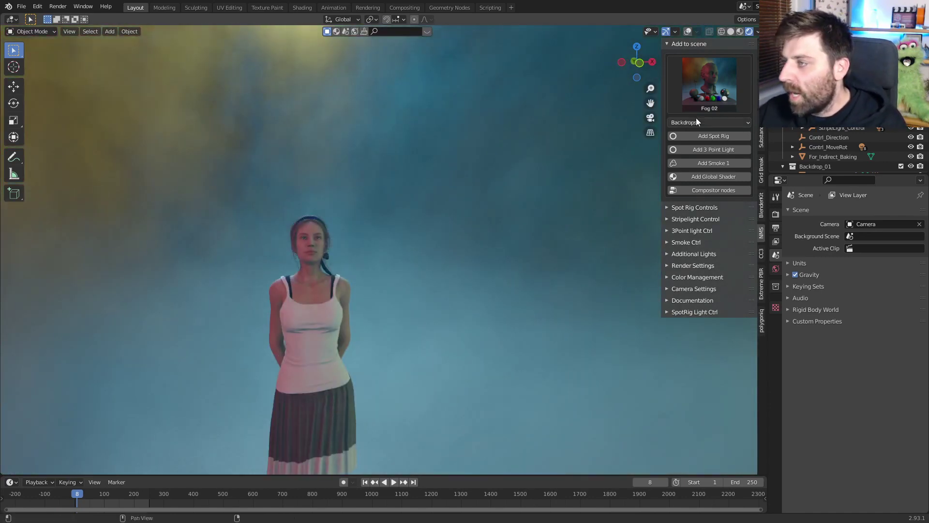
Step: Change the smoke colour of the Fog 02 setup to a saturated red
left_click(669, 217)
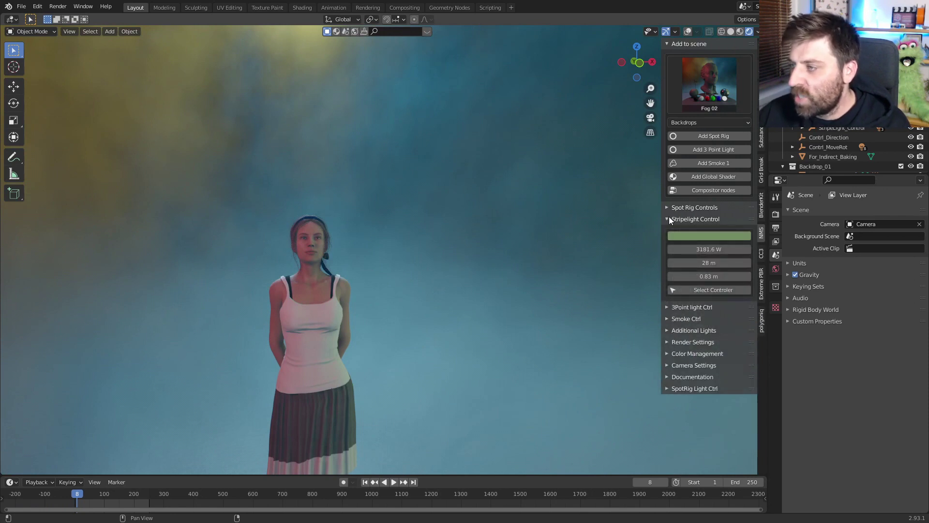
left_click(671, 219)
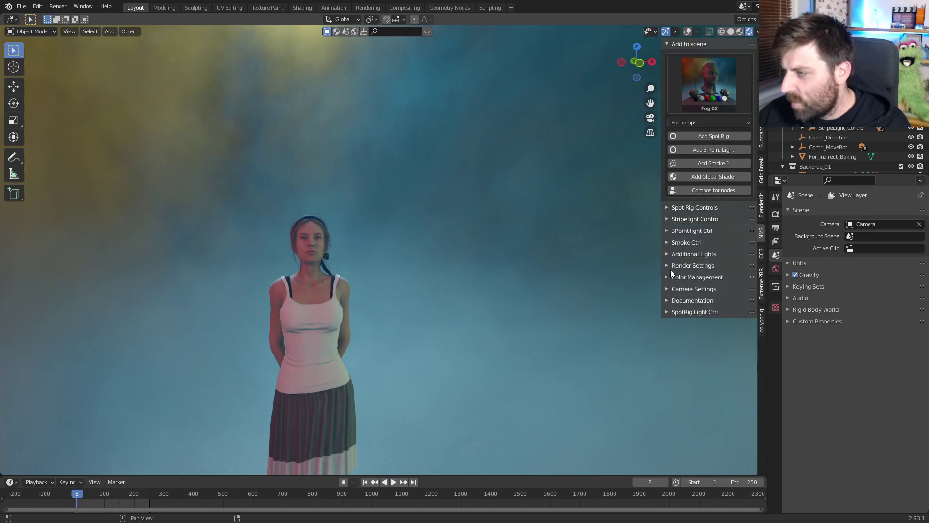
left_click(673, 244)
left_click(697, 259)
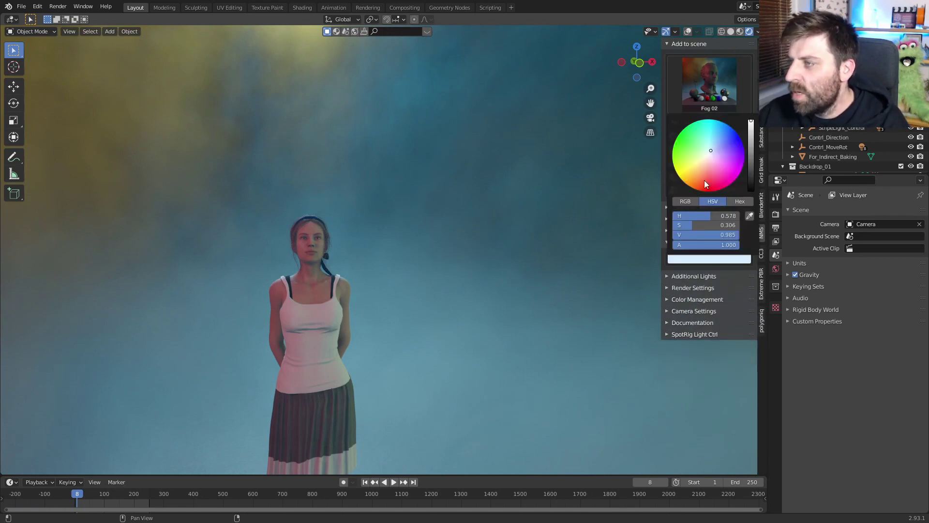
left_click_drag(710, 174, 711, 191)
middle_click_drag(353, 238, 358, 220)
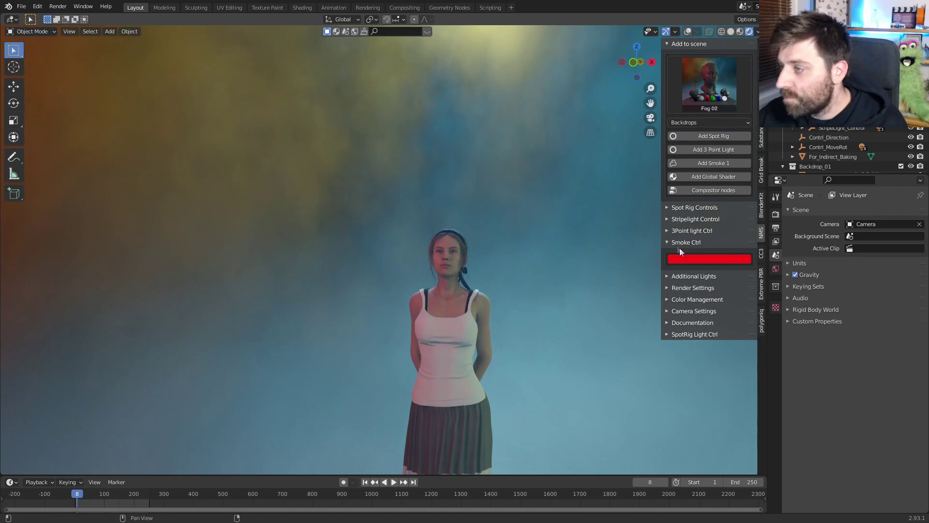
left_click(668, 242)
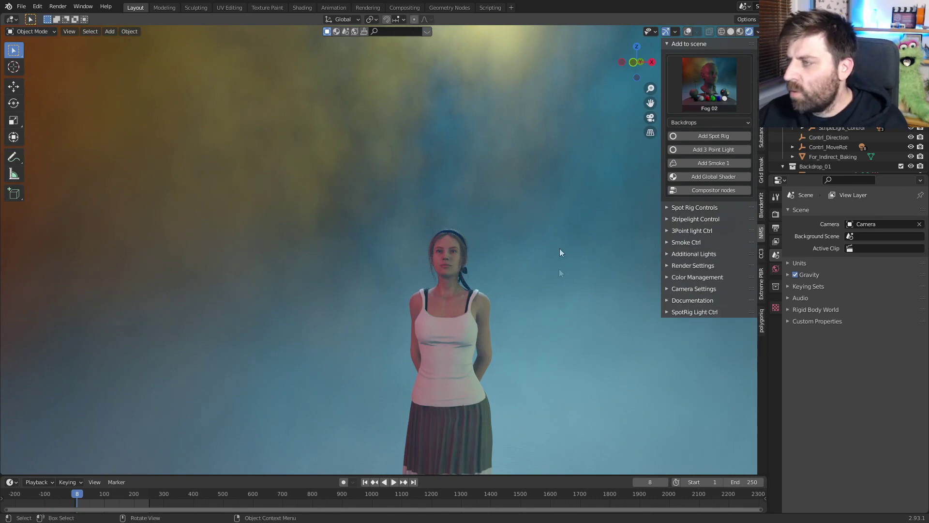
Step: Show the white car again in place of the woman and frame the whole car in the fog
middle_click_drag(474, 275, 462, 259, "shift")
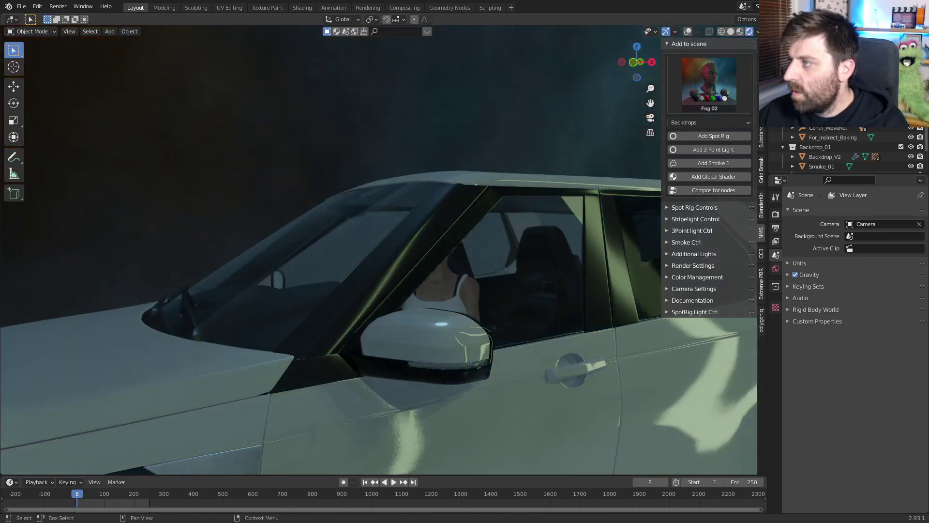
scroll(504, 295, "down", 2)
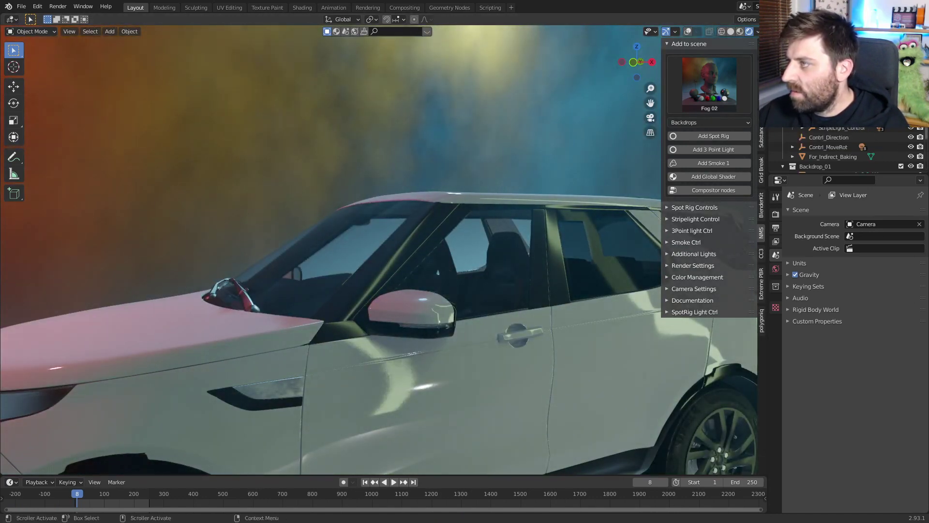
middle_click_drag(512, 257, 432, 277)
scroll(328, 218, "down", 10)
scroll(331, 223, "down", 3)
middle_click_drag(332, 223, 387, 243)
scroll(388, 242, "up", 3)
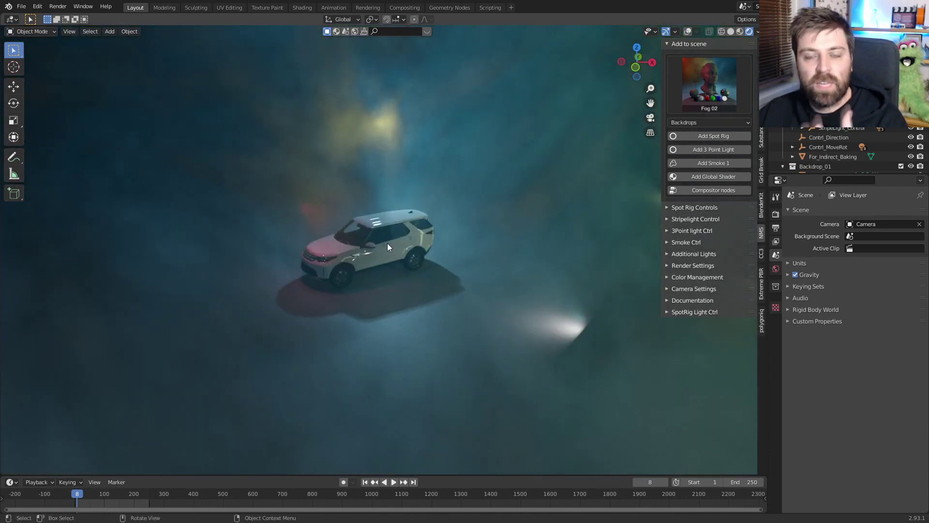
scroll(387, 243, "up", 2)
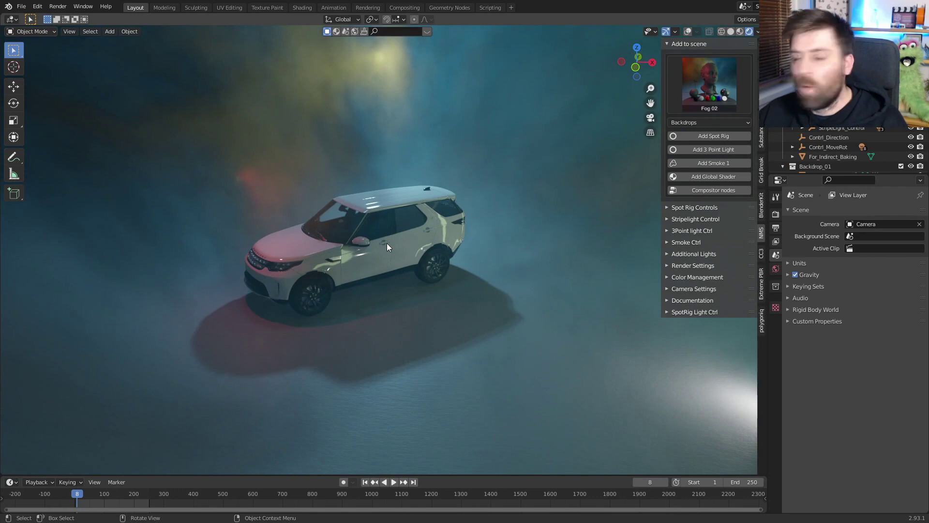
Step: View the car through the scene camera, select the camera and open the add-on's Camera Settings
scroll(388, 247, "up", 6)
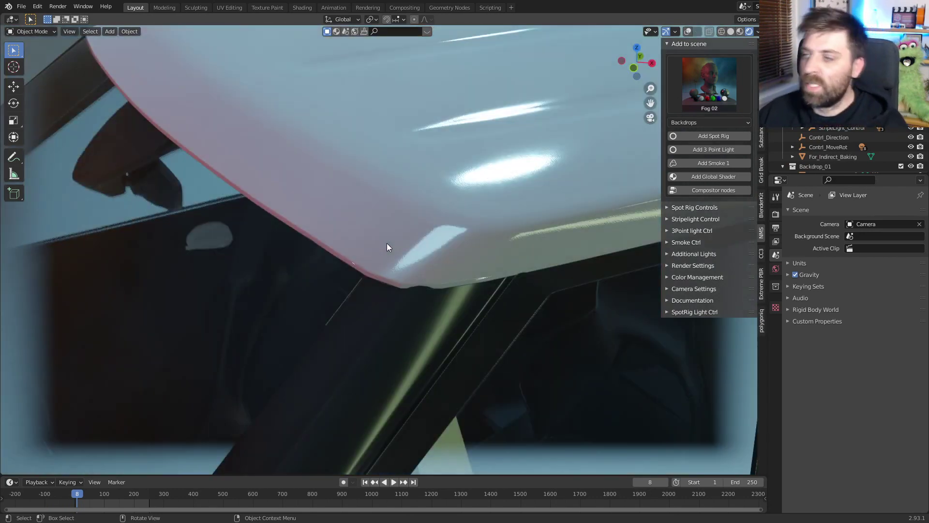
scroll(446, 295, "down", 6)
scroll(445, 294, "up", 3)
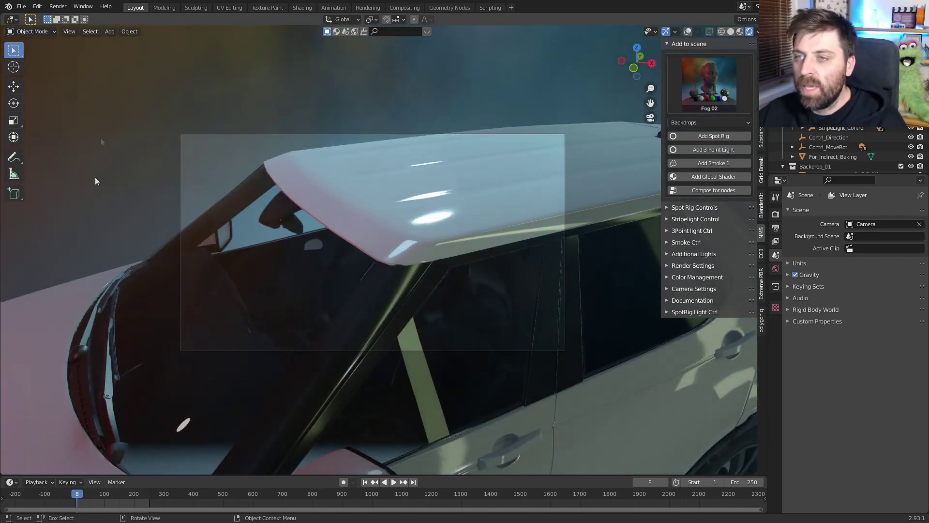
left_click(180, 173)
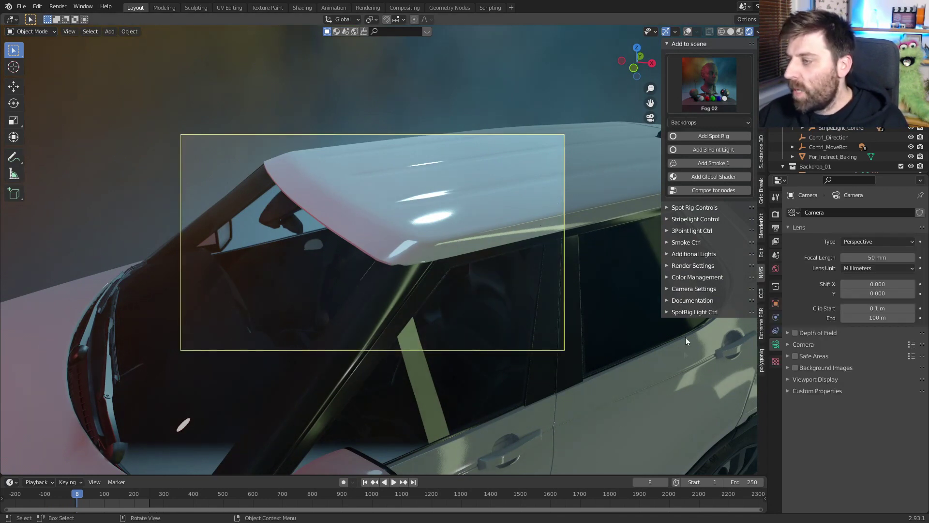
left_click(667, 289)
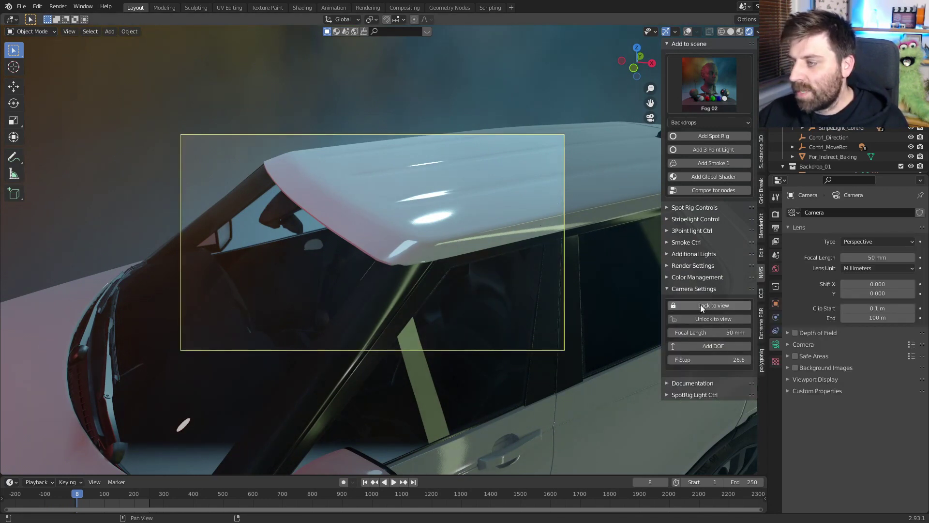
Step: Lock the camera to the view and reframe the camera shot to take in most of the car
middle_click_drag(365, 307, 288, 283)
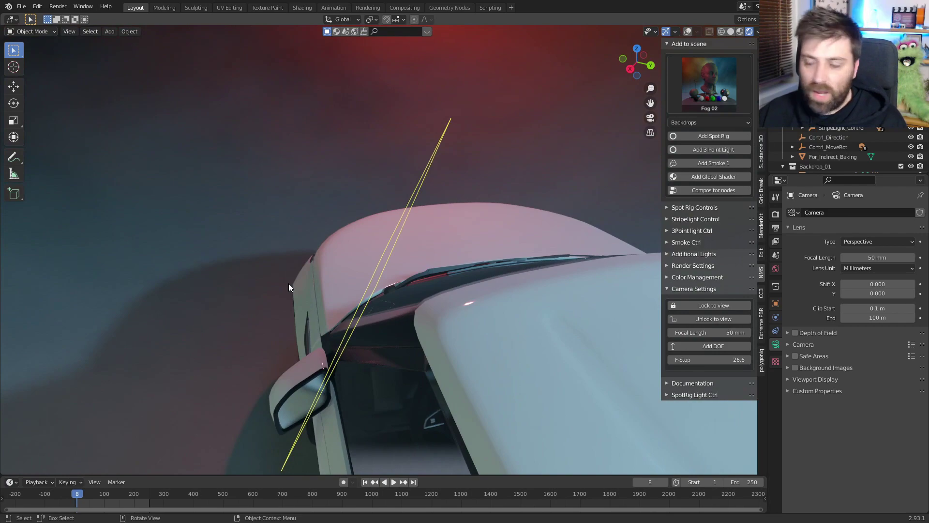
key("KP_0")
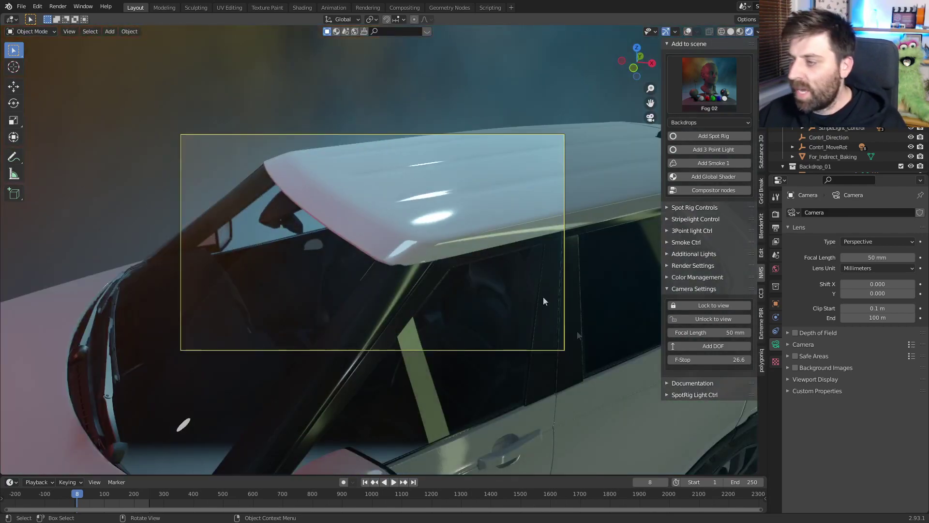
middle_click_drag(470, 283, 518, 282)
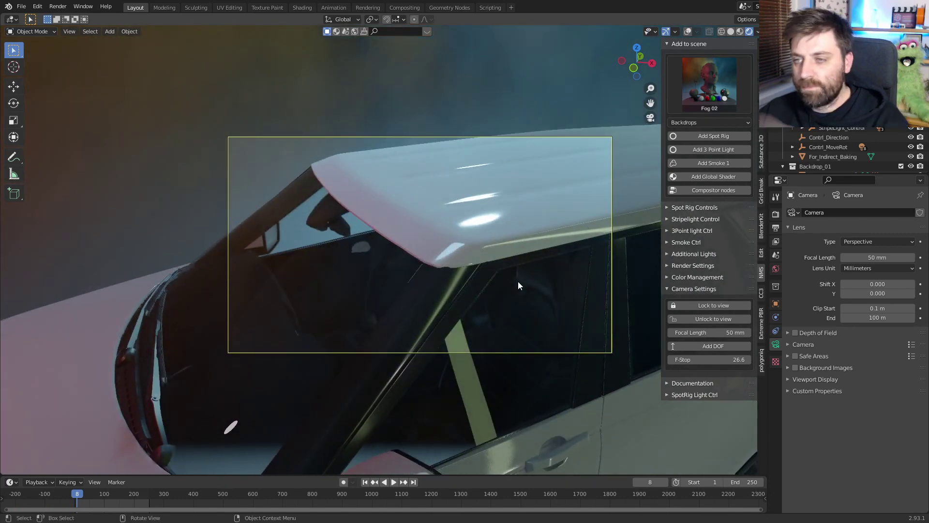
left_click(721, 306)
middle_click_drag(538, 290, 467, 249)
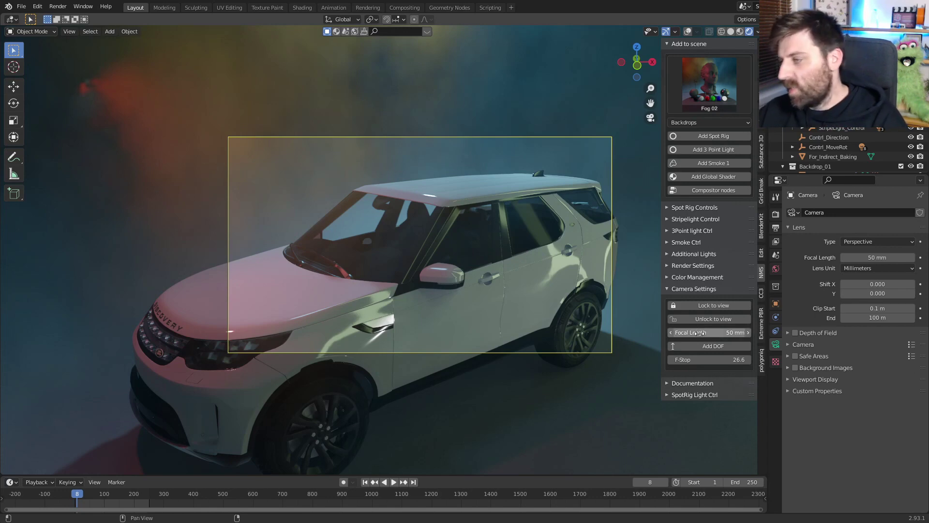
Step: Unlock the camera from the view, orbit freely to test it, and return to the camera view
left_click(714, 318)
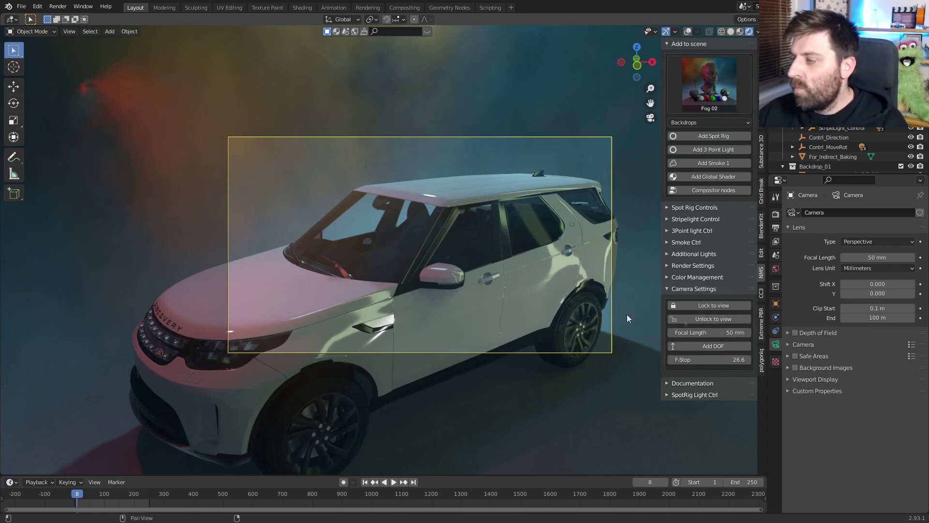
middle_click_drag(398, 290, 263, 213)
key("KP_0")
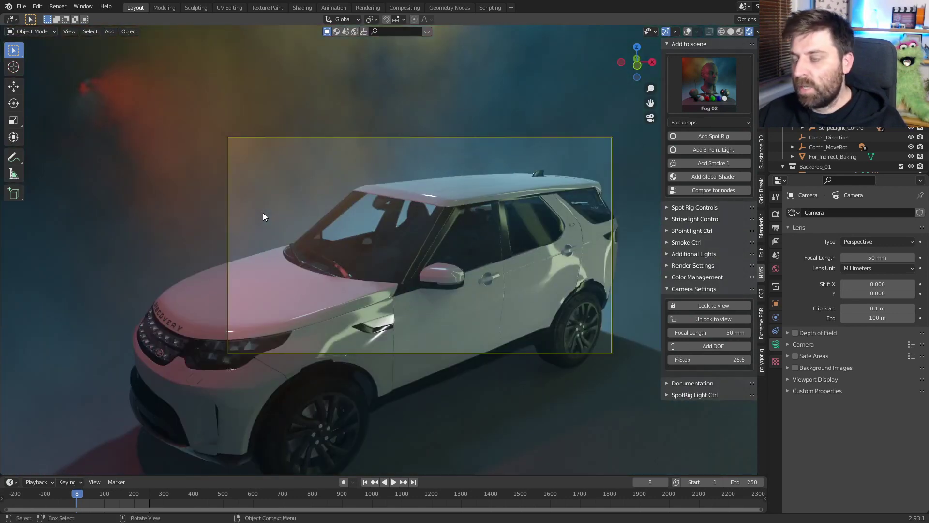
Step: Add depth of field to the camera with the add-on and look closer at the car in the camera frame
left_click(731, 348)
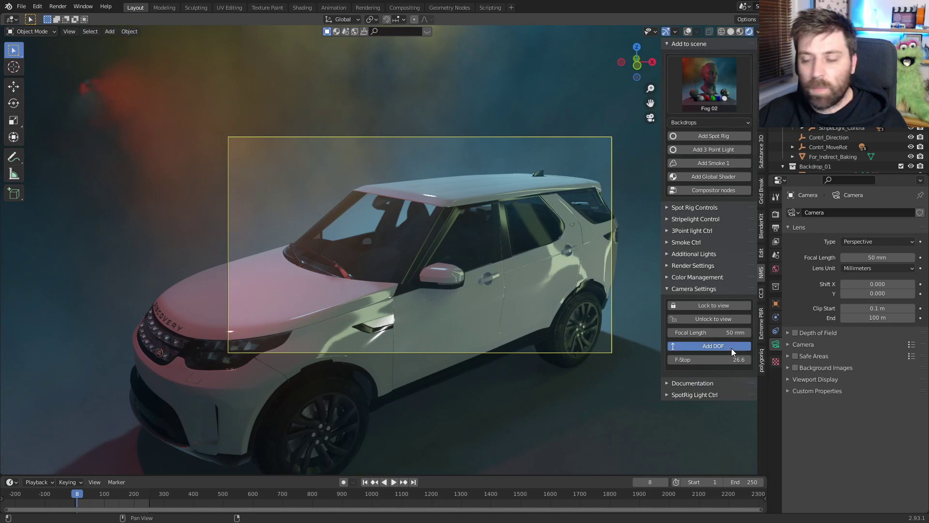
scroll(542, 326, "up", 3)
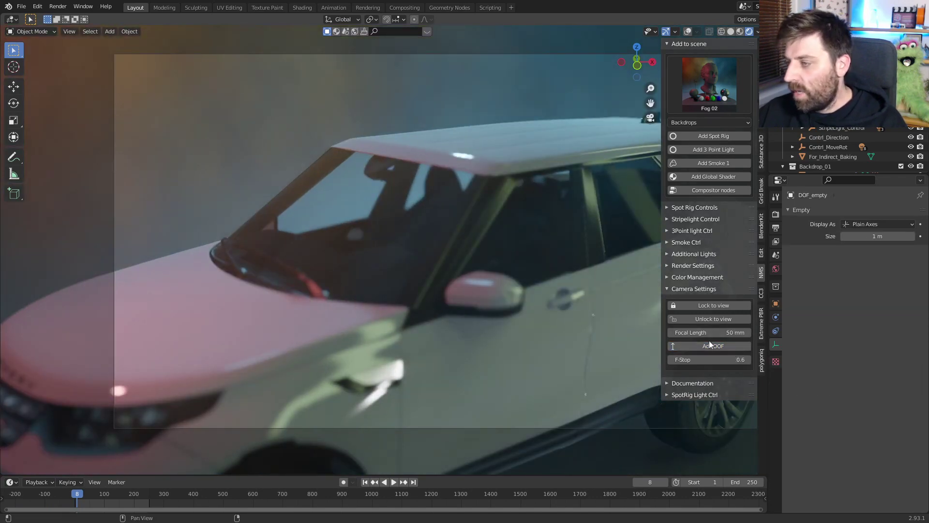
Step: Set the camera's focal length to 138 mm and, after trying an F-Stop of 2.2, raise the F-Stop to 10.1
left_click_drag(722, 360, 748, 359)
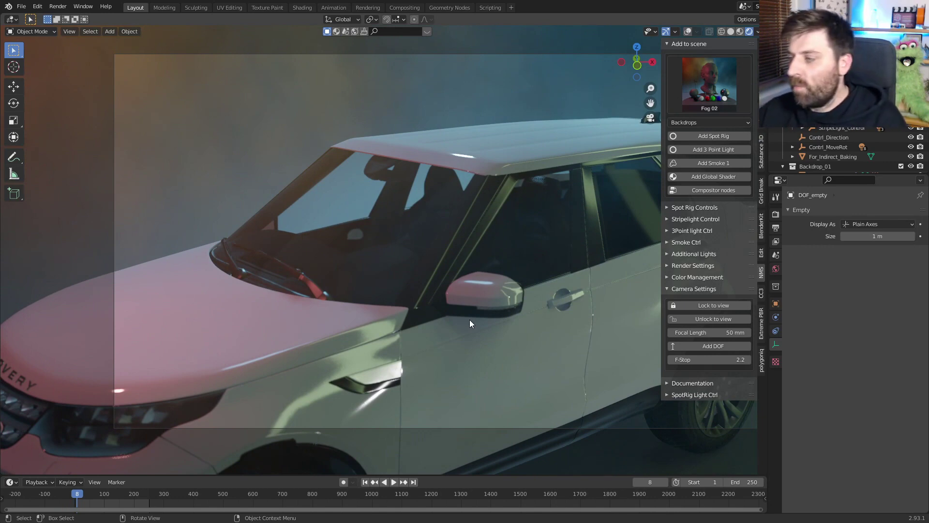
left_click_drag(685, 329, 722, 329)
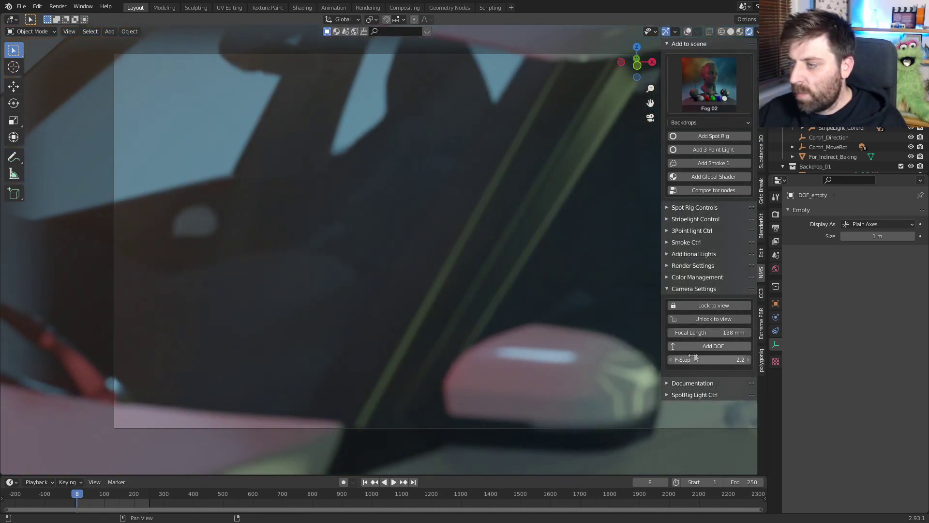
left_click_drag(744, 360, 771, 360)
scroll(281, 265, "down", 1)
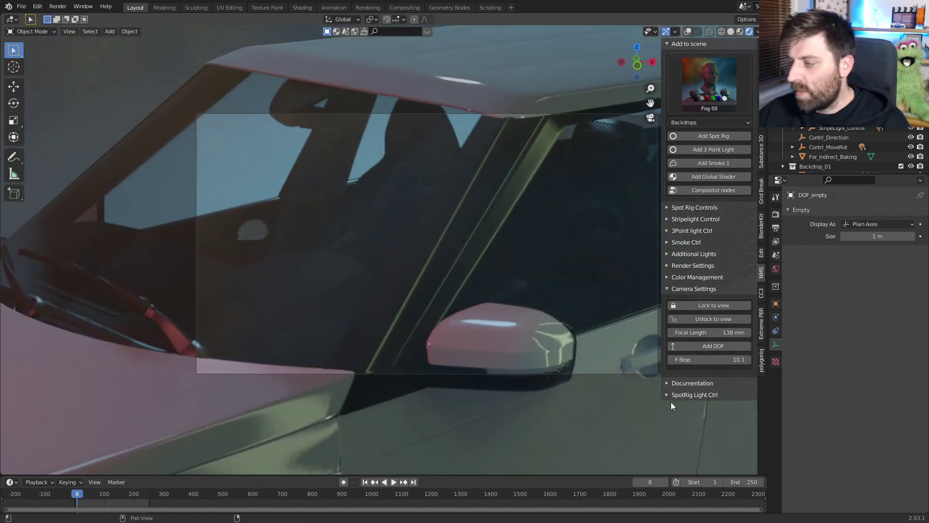
Step: Examine the add-on's Color Management options alongside the matching Color Management section in the scene's render properties
left_click(668, 289)
left_click(666, 279)
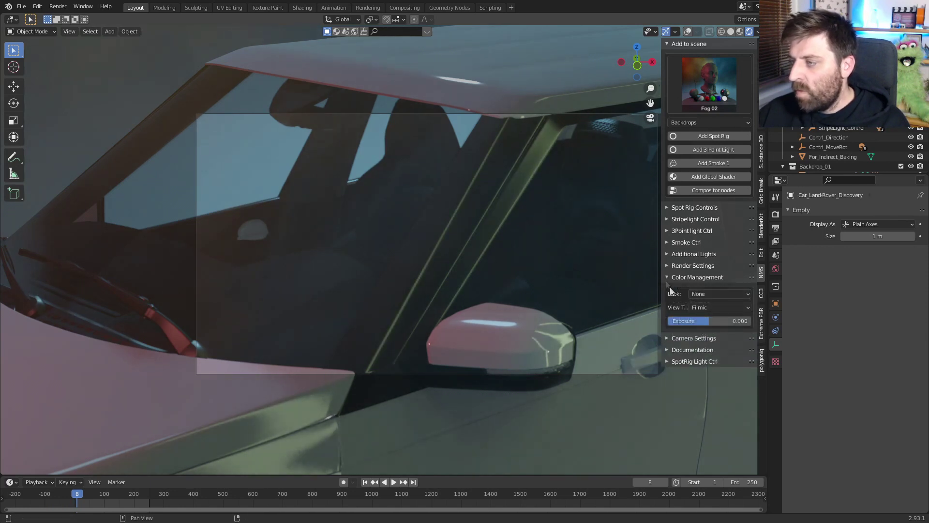
left_click(776, 214)
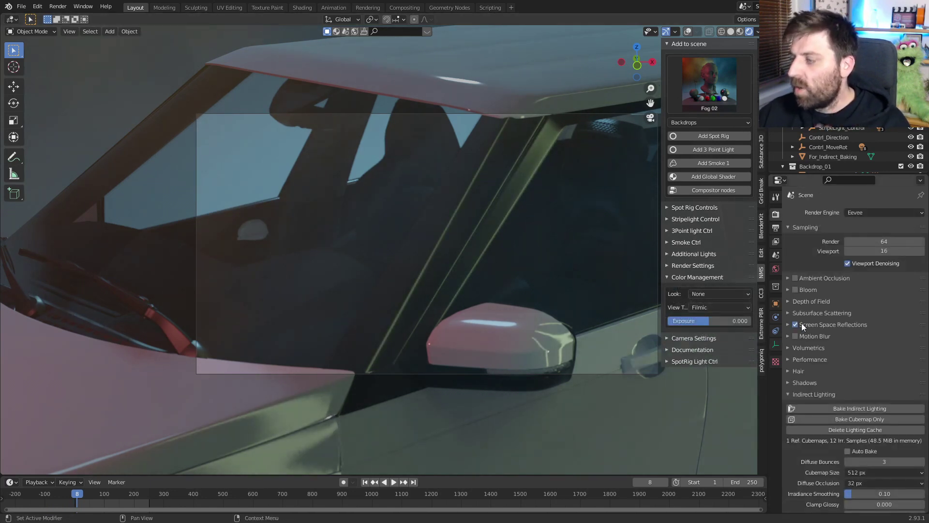
left_click(788, 394)
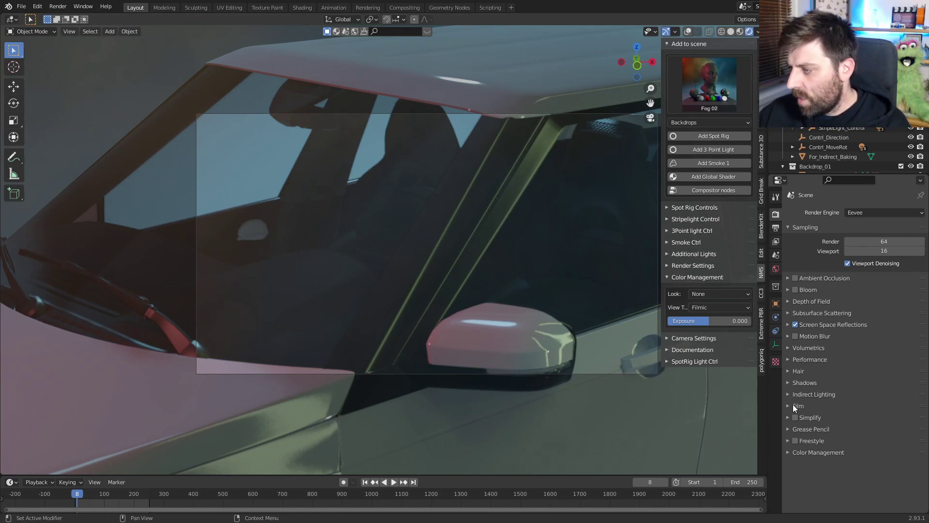
left_click(788, 405)
left_click(788, 405)
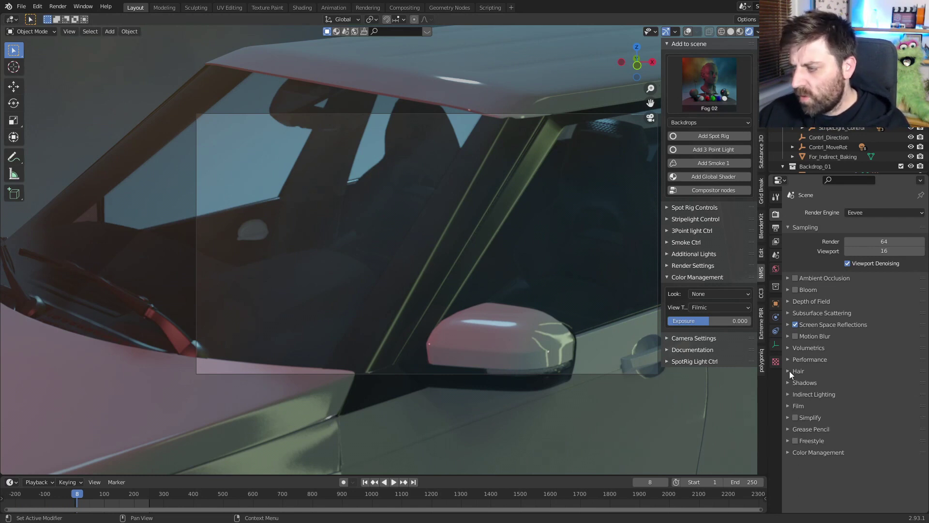
left_click(791, 452)
scroll(827, 460, "down", 2)
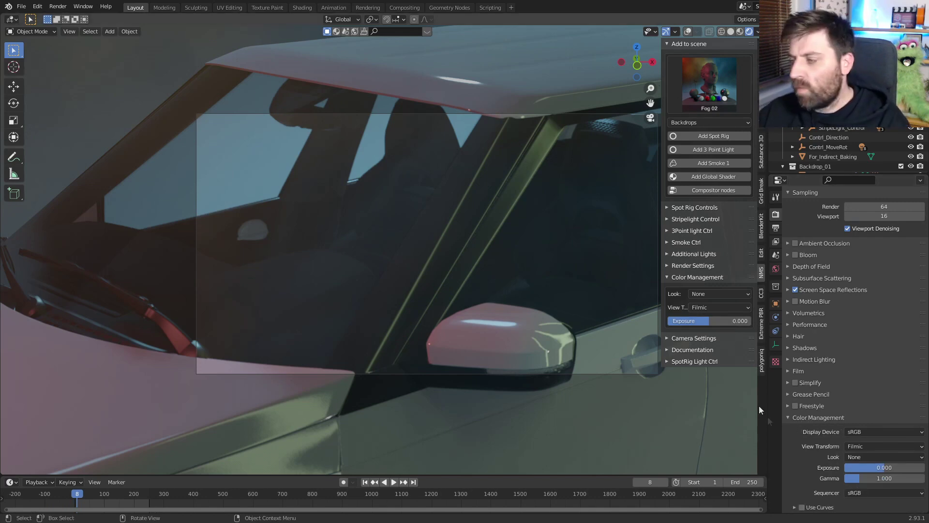
left_click(791, 420)
Step: Leave the camera view, show the viewport overlays and select the backdrop's Irrad_Vol_01 irradiance volume
middle_click_drag(420, 262, 454, 254)
scroll(448, 242, "down", 4)
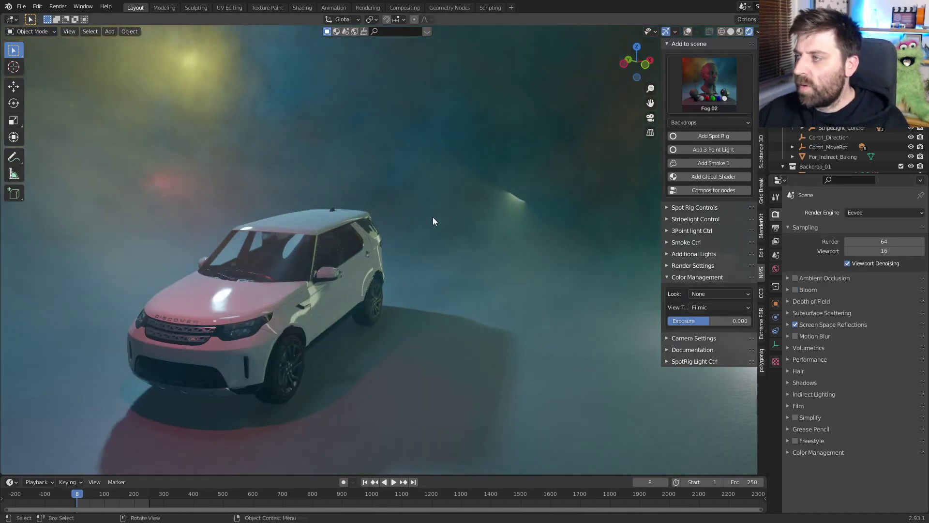
middle_click_drag(433, 217, 405, 252, "shift")
scroll(823, 145, "down", 3)
scroll(521, 307, "up", 1)
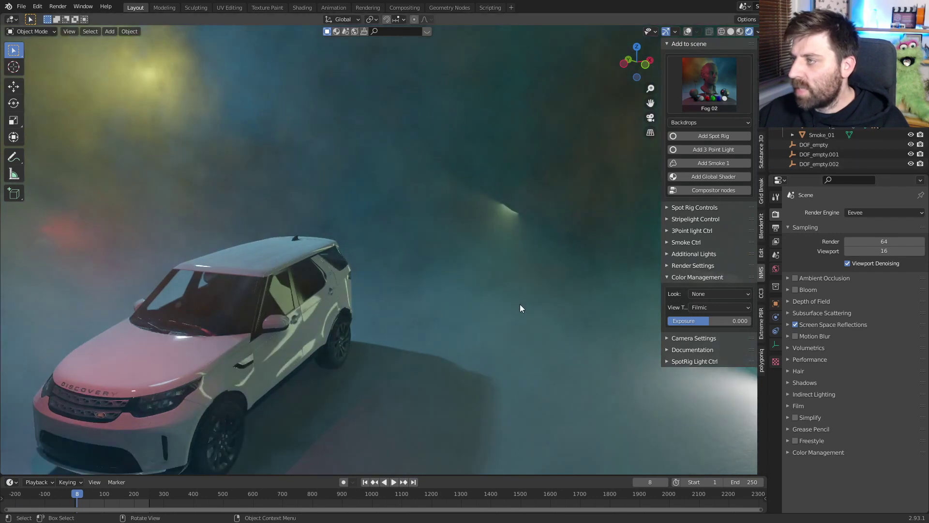
left_click(800, 129)
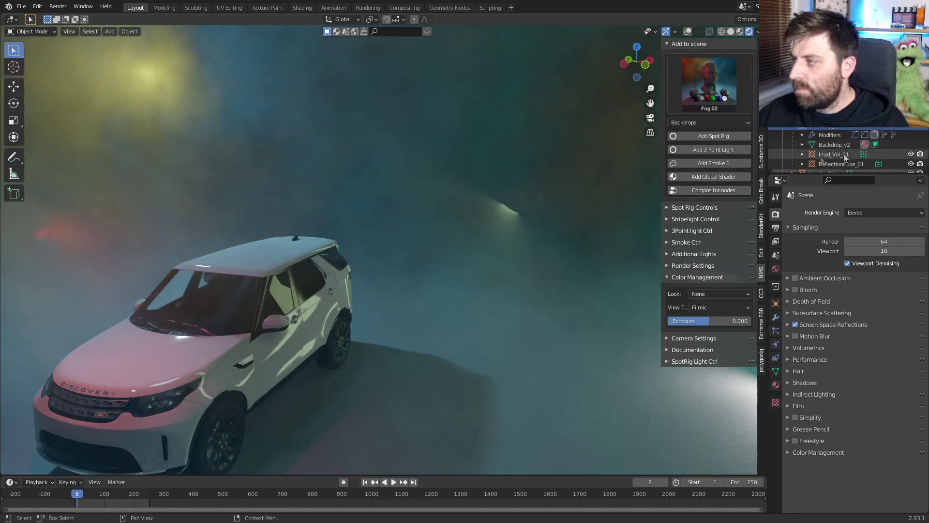
left_click(689, 31)
left_click(836, 156)
Step: Examine the probe setup around the whole car scene and the light probe types that can be added
middle_click_drag(432, 199, 363, 202)
scroll(364, 194, "down", 9)
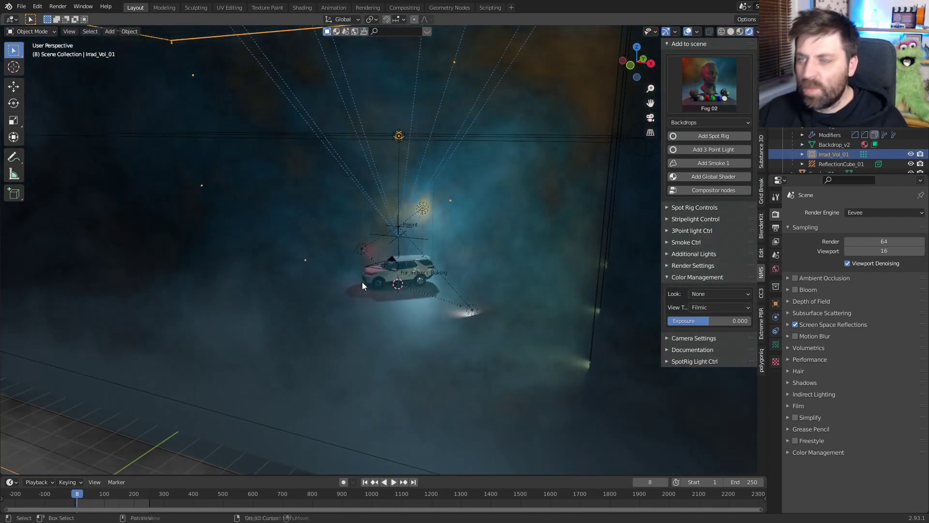
key("shift+a")
mouse_move(359, 411)
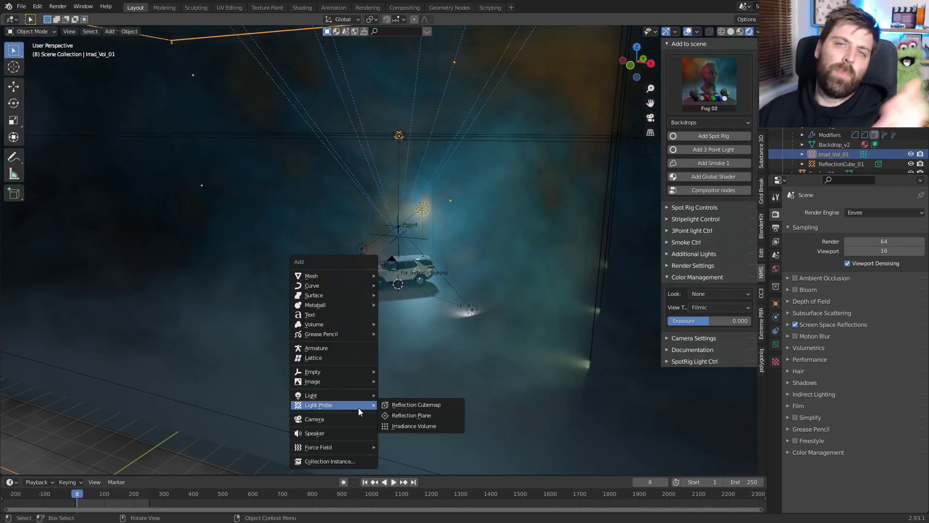
middle_click_drag(406, 277, 428, 303)
scroll(488, 321, "up", 4)
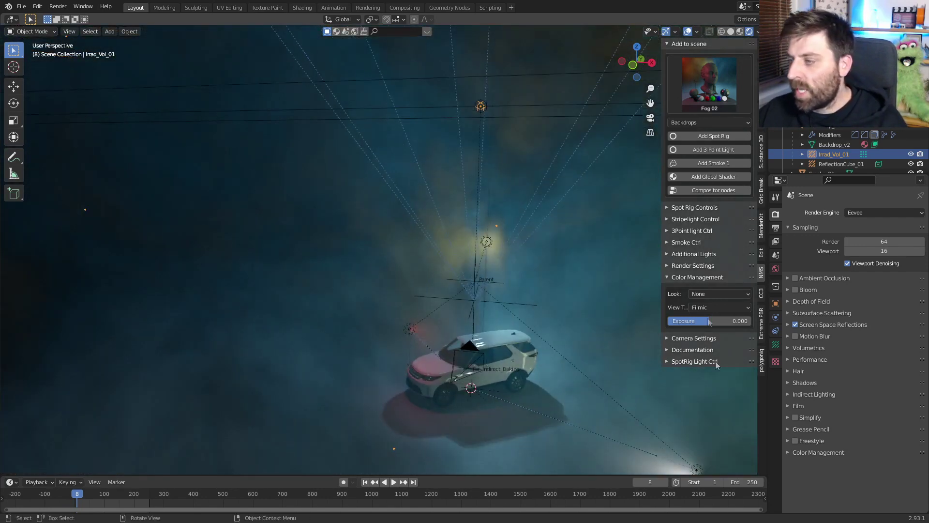
Step: Bake the scene's indirect lighting with the add-on and look at the car from another angle
left_click(670, 264)
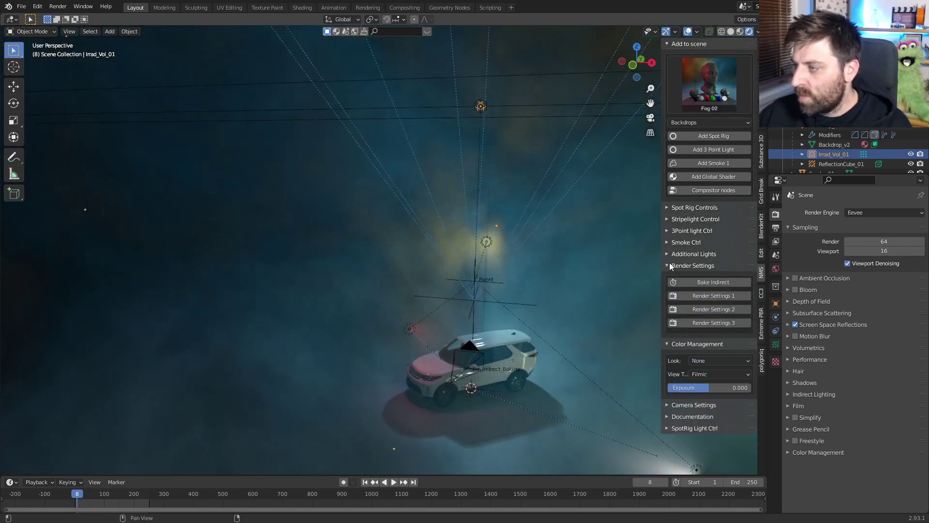
left_click(696, 282)
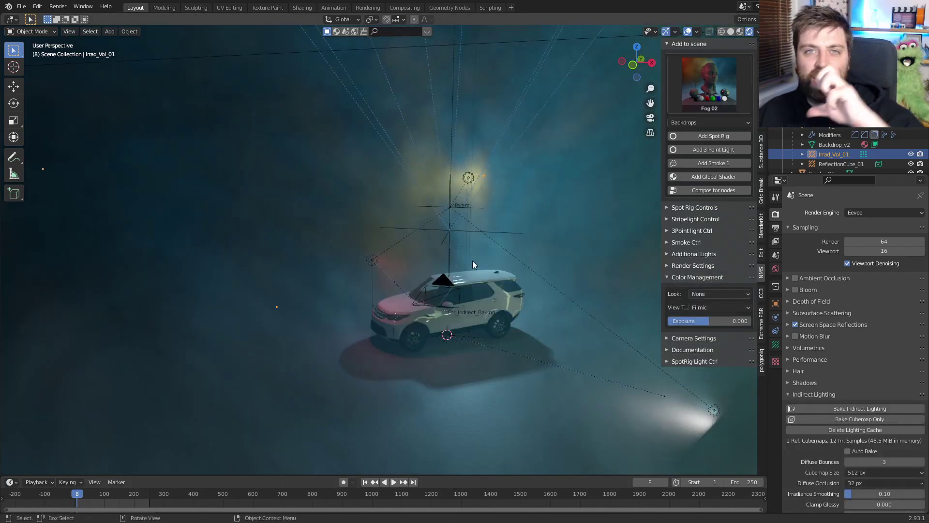
middle_click_drag(529, 266, 438, 273)
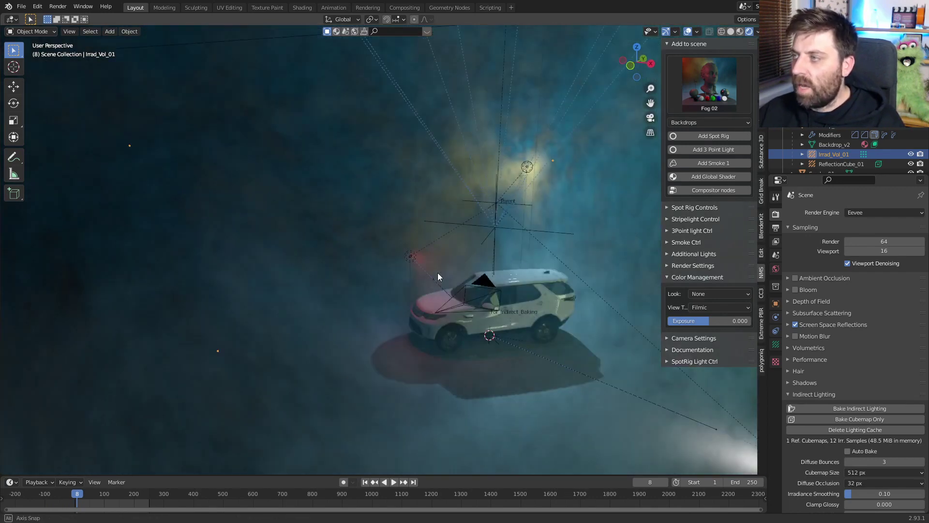
Step: Replace the Fog 02 setup with the last building-interior backdrop in the library and inspect the car inside the room
left_click(709, 82)
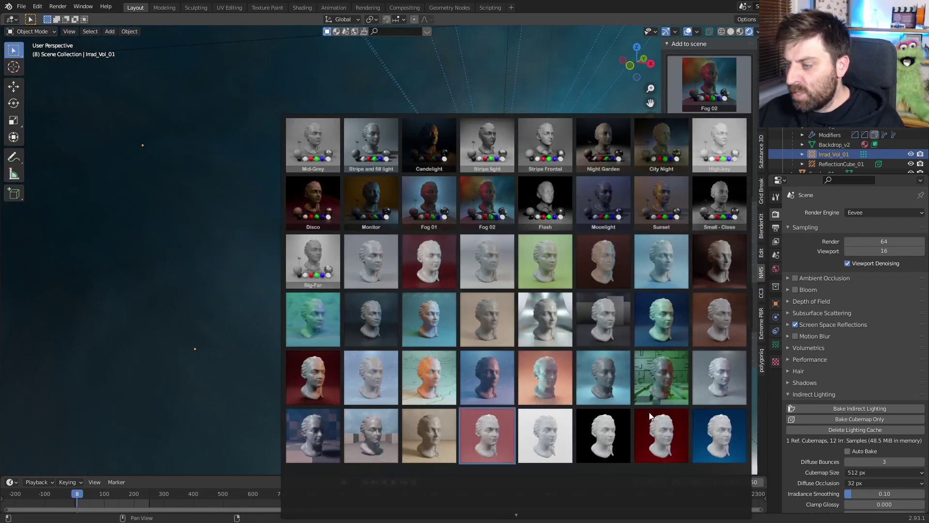
mouse_move(516, 517)
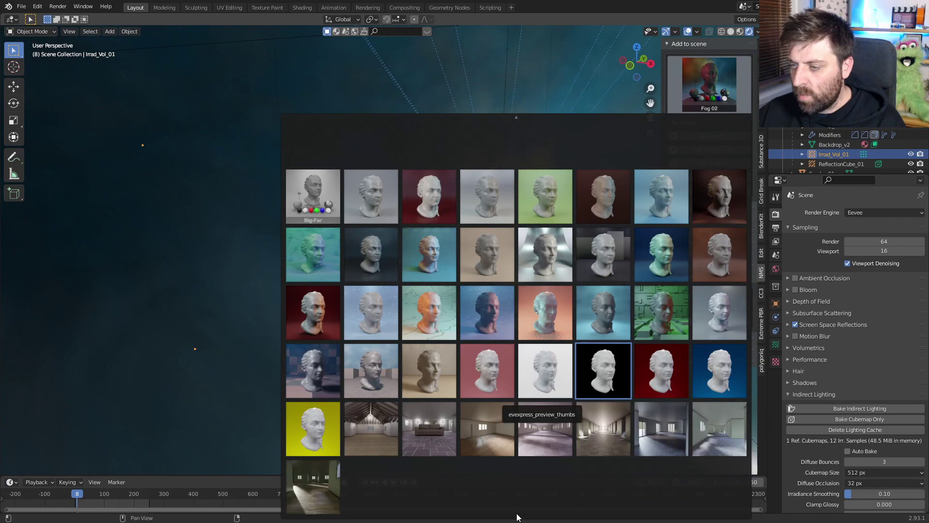
left_click(313, 489)
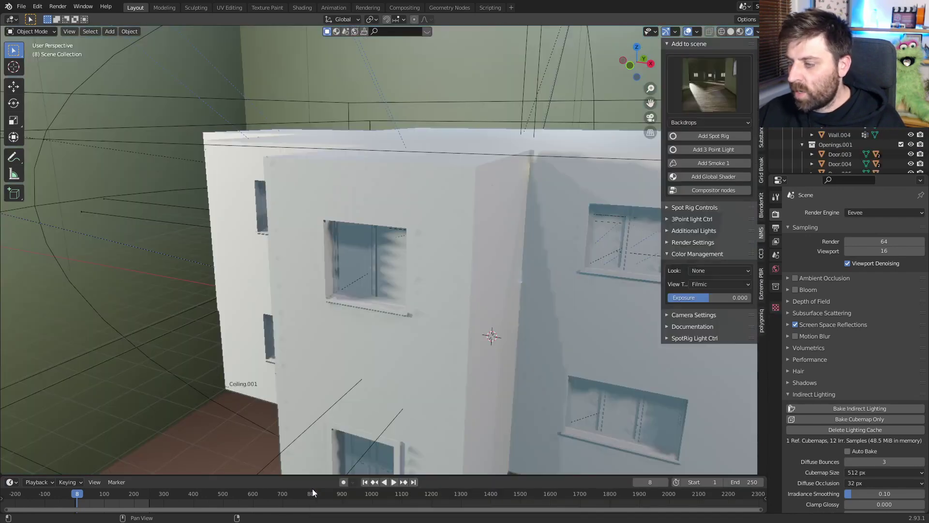
middle_click_drag(343, 316, 367, 319)
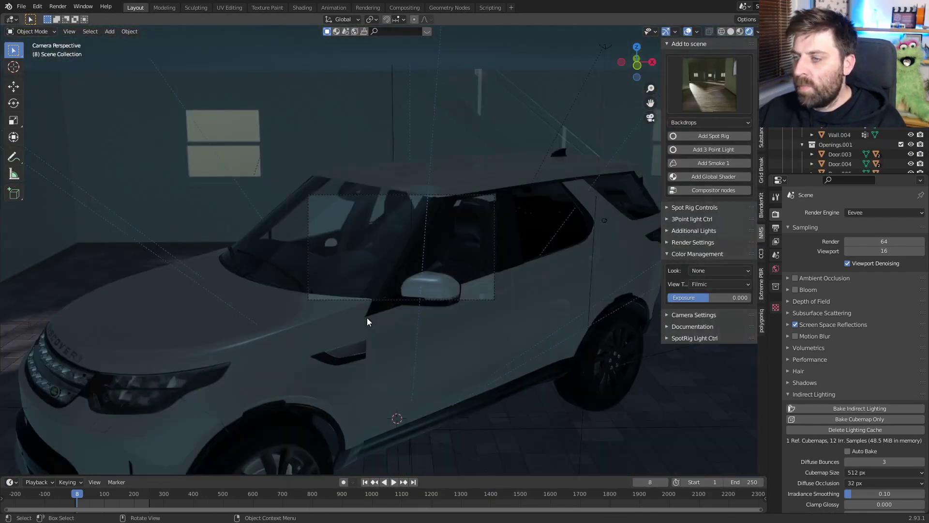
middle_click_drag(368, 317, 405, 273, "shift")
middle_click_drag(579, 272, 427, 249)
scroll(427, 250, "up", 2)
middle_click_drag(586, 277, 362, 264)
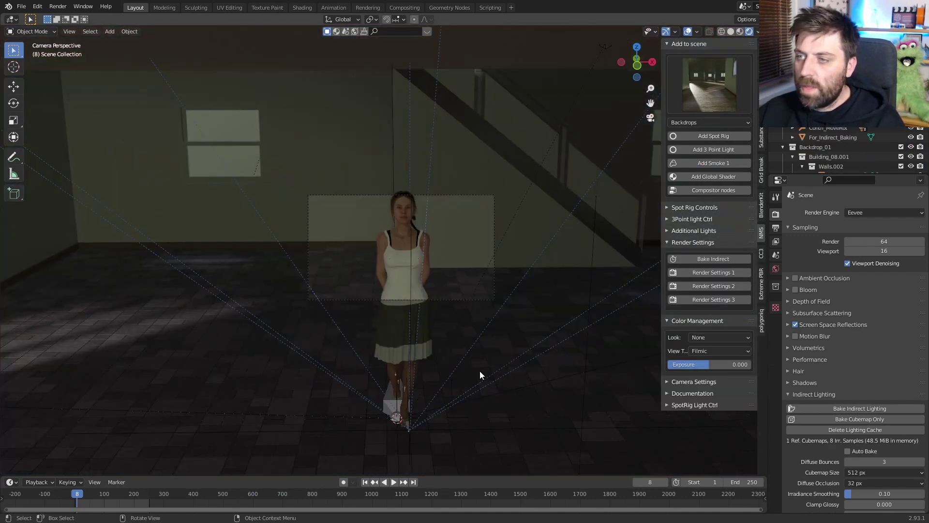
Step: View the character in the building interior, and replace the interior with the plain light-grey studio backdrop
scroll(481, 371, "up", 4)
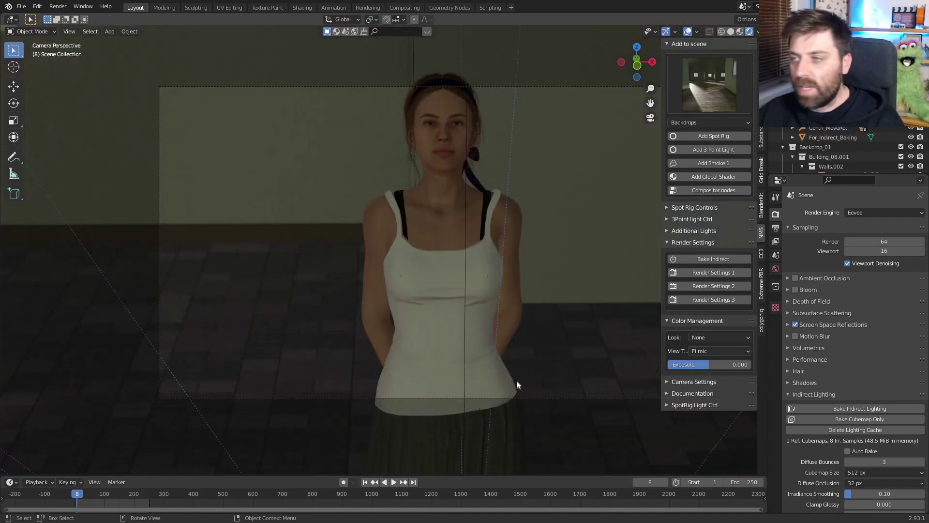
middle_click_drag(518, 313, 421, 297)
scroll(371, 260, "down", 3)
middle_click_drag(489, 299, 452, 269, "shift")
left_click(707, 86)
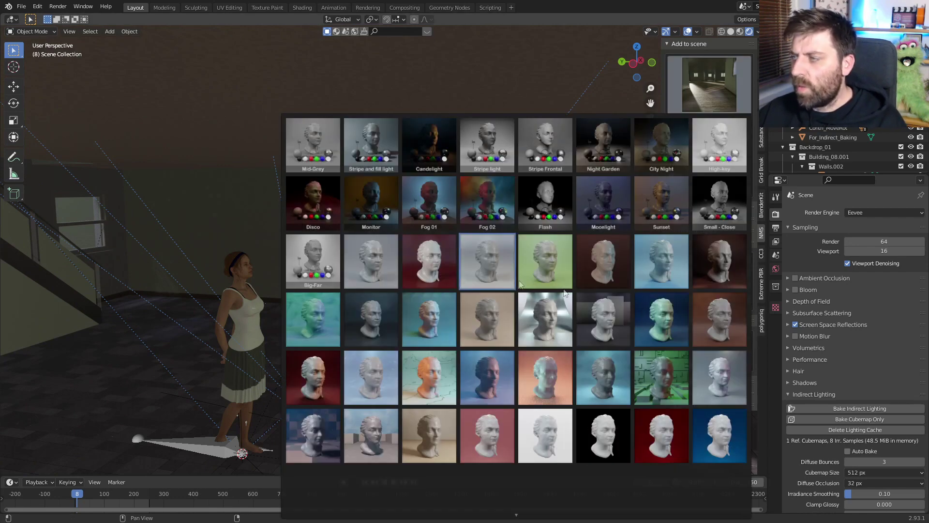
left_click(483, 269)
Step: Inspect the energy, color and size settings of the three-point rig's key light and fill light
left_click(668, 218)
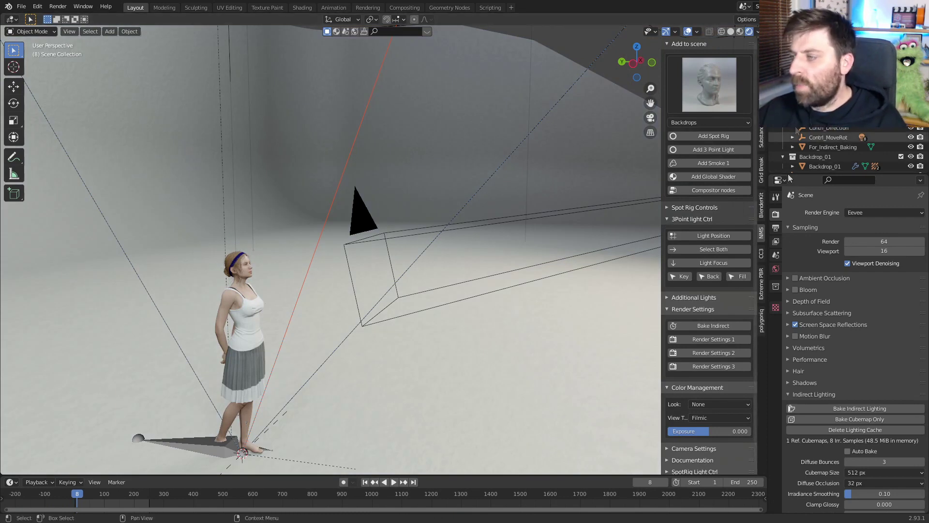
left_click(681, 279)
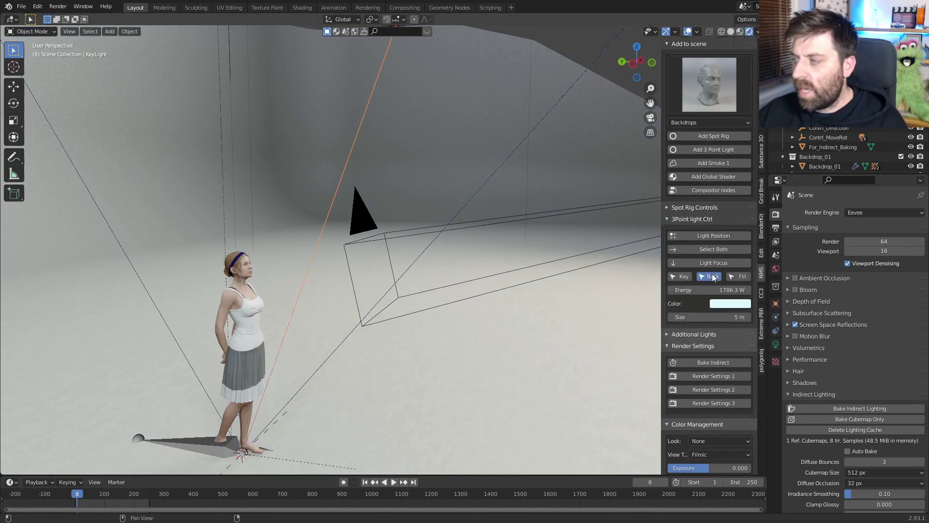
left_click(737, 276)
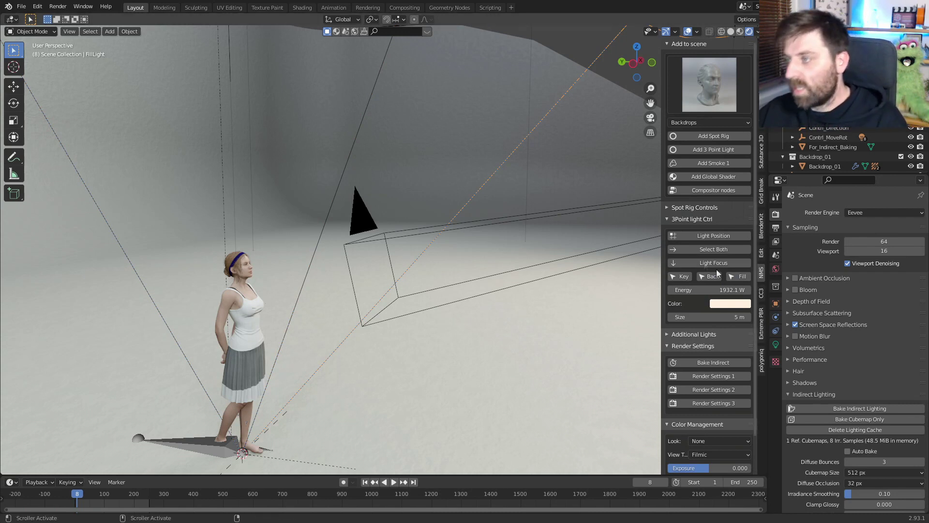
left_click(668, 219)
middle_click_drag(565, 307, 364, 341)
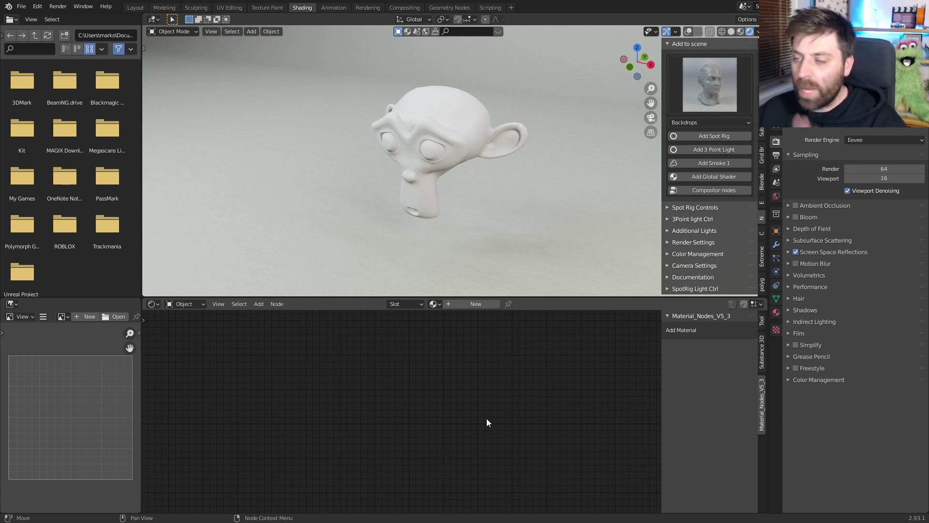
Step: Create a new material for the monkey head and add the Mask_Pointiness shader node to it
left_click(475, 303)
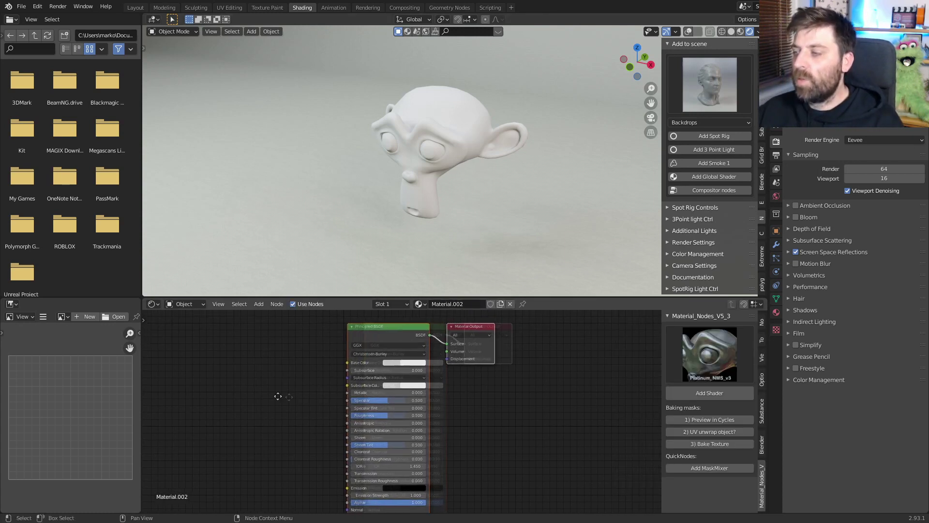
left_click(708, 361)
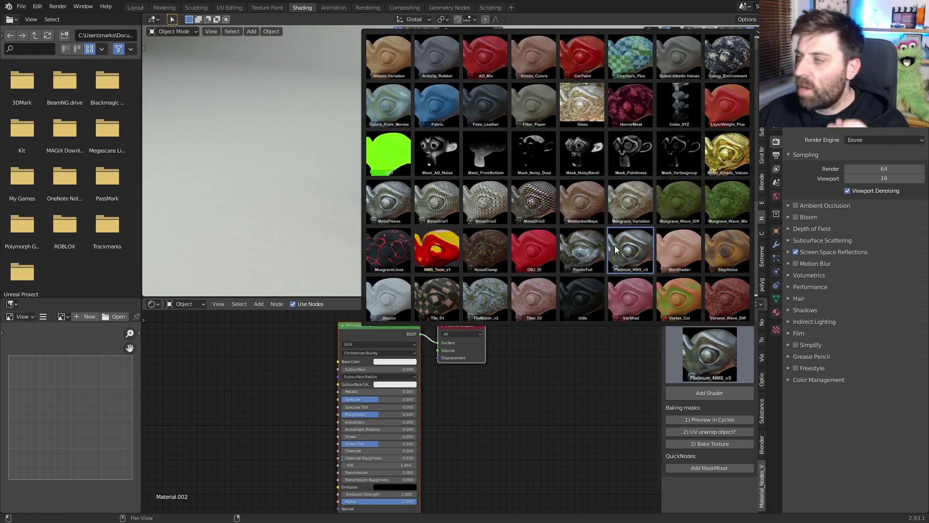
left_click(635, 162)
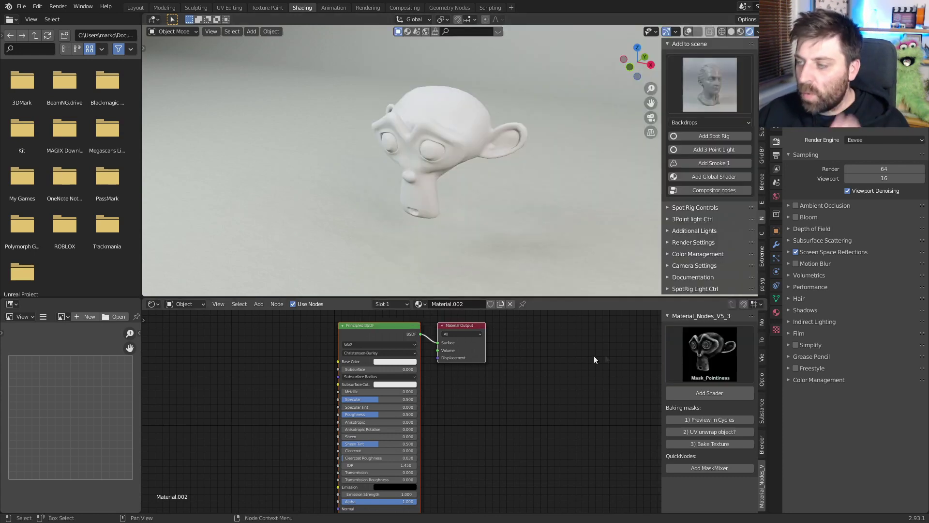
left_click(695, 393)
left_click(311, 409)
Step: Connect Mask_Pointiness's Preview and Baking output to the Material Output surface and switch the render engine to Cycles
left_click_drag(402, 403, 480, 345)
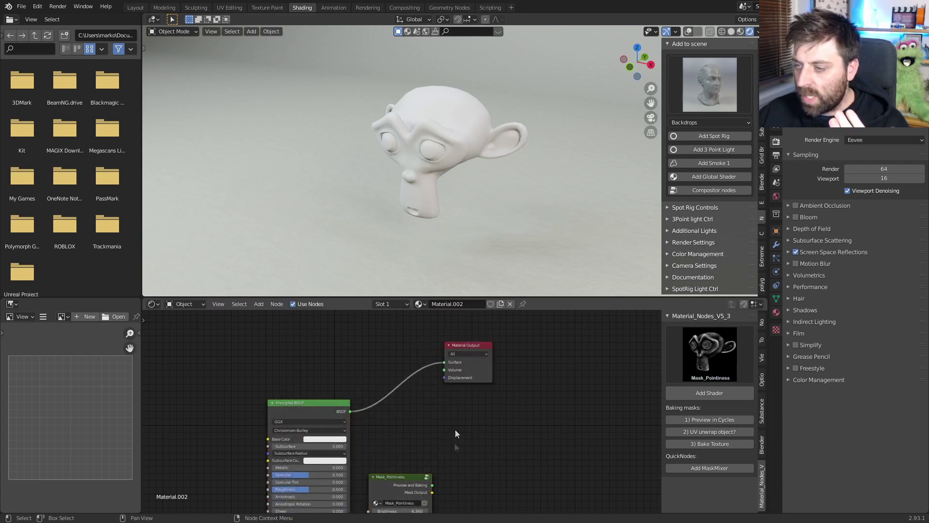
left_click_drag(432, 485, 332, 339)
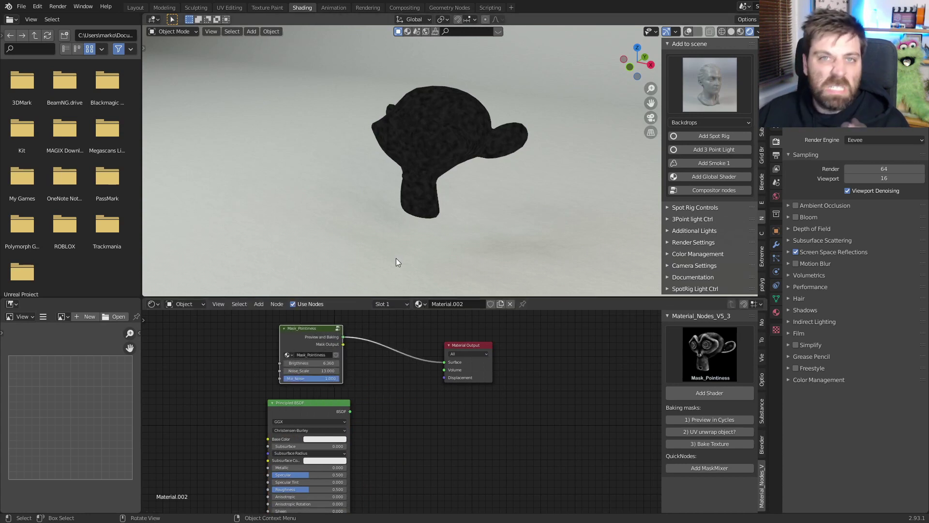
scroll(491, 141, "up", 4)
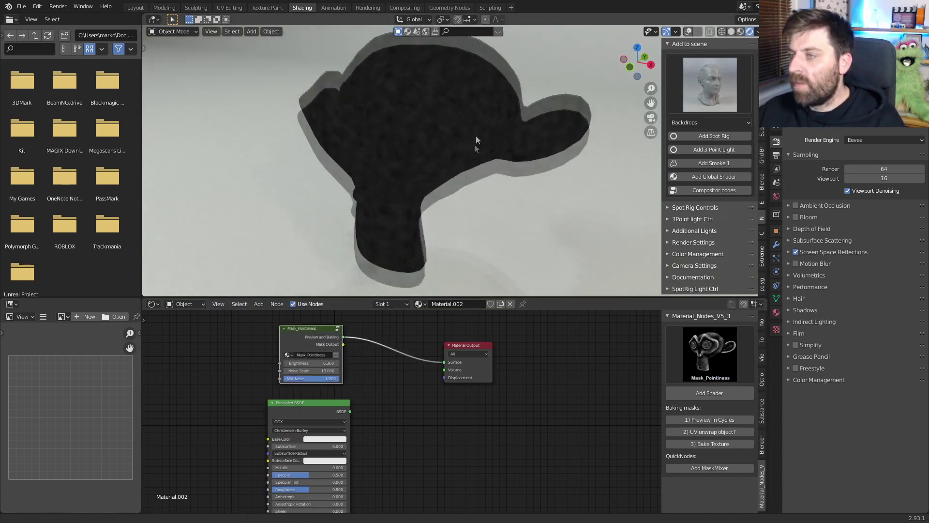
left_click(884, 140)
left_click(866, 165)
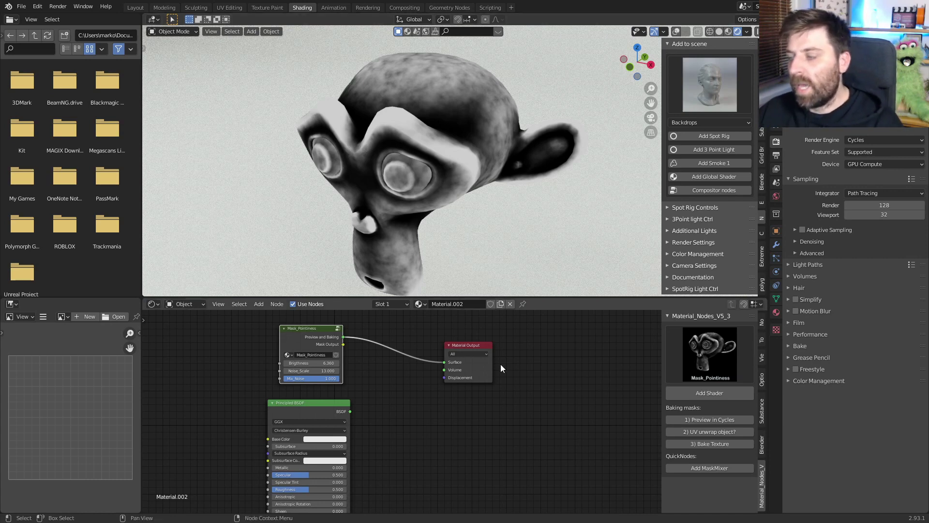
Step: Add the MetalGrid3 shader node and connect its BSDF output to the Material Output surface
left_click(699, 356)
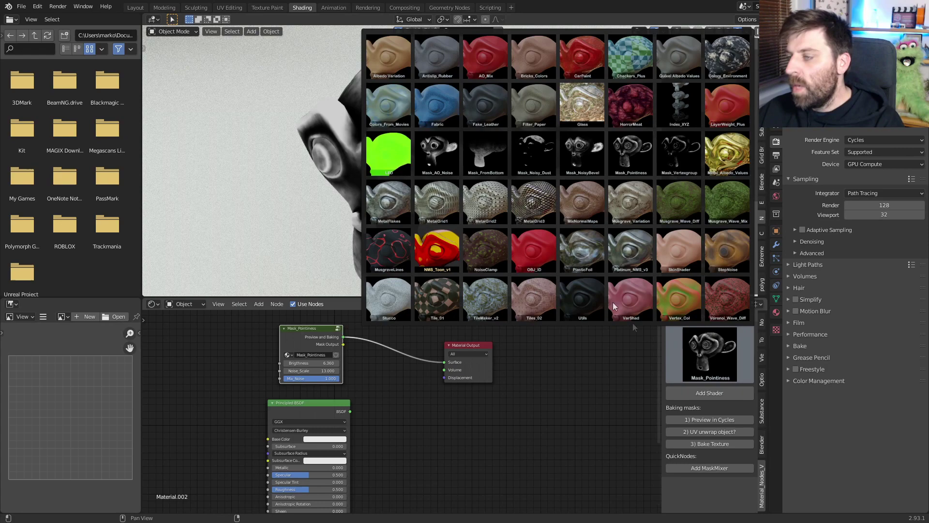
left_click(525, 206)
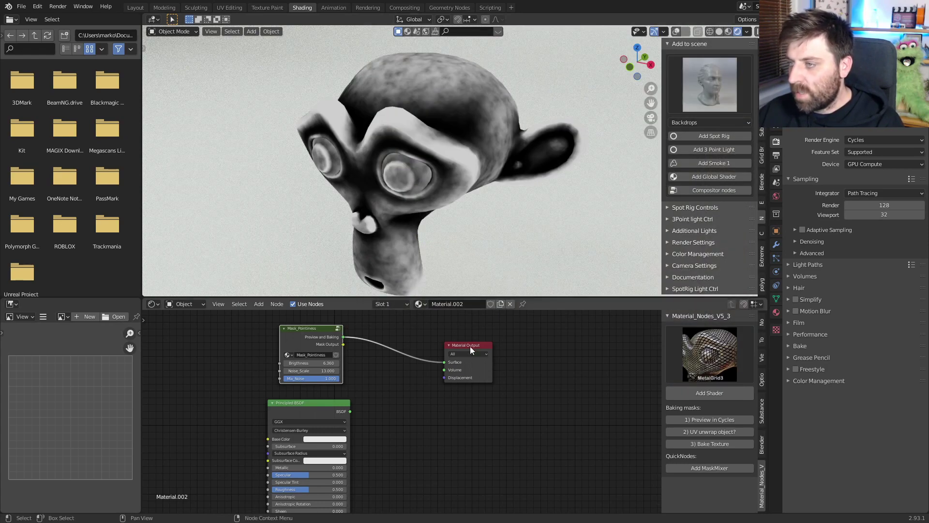
left_click(692, 396)
left_click(434, 393)
left_click_drag(434, 391, 567, 349)
Step: Open the shader preset library of the material nodes add-on
left_click(696, 354)
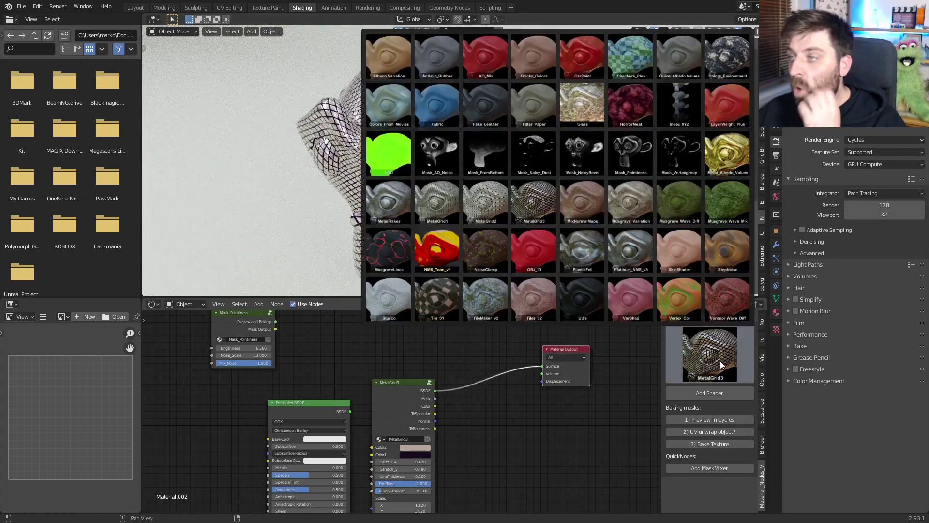